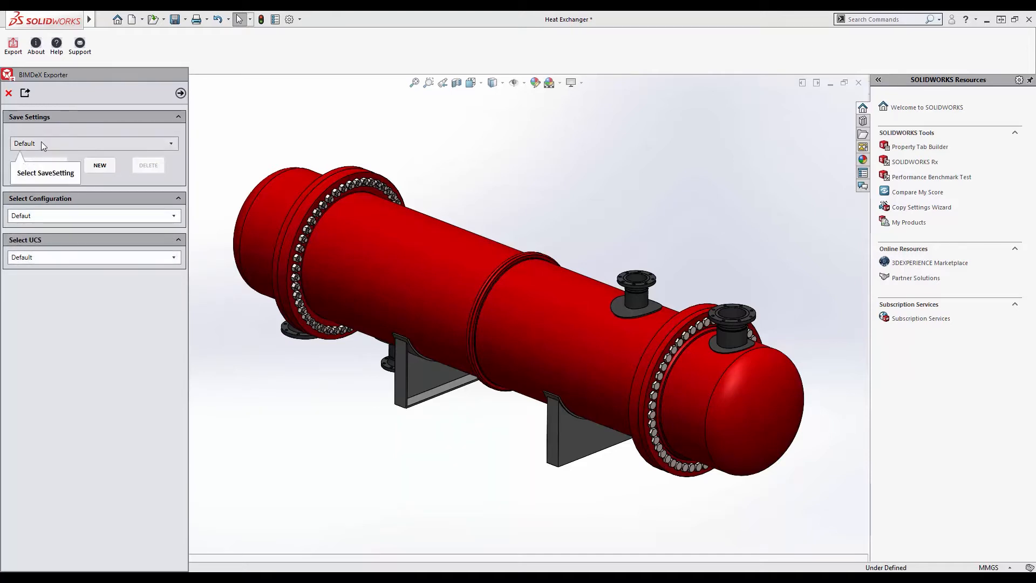
Step: Create a new save setting named Test and make it the default
left_click(99, 165)
left_click(159, 100)
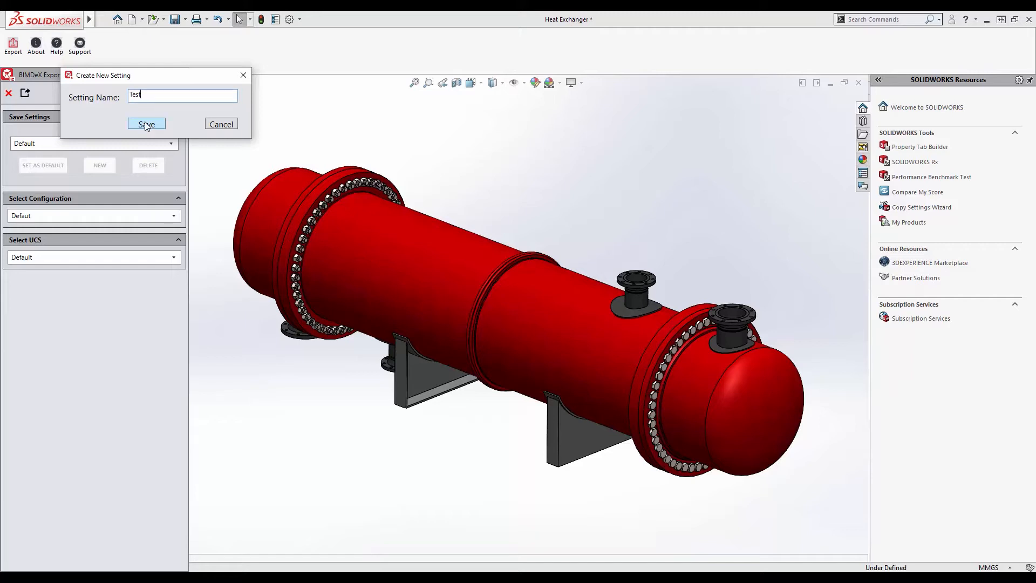
left_click(145, 123)
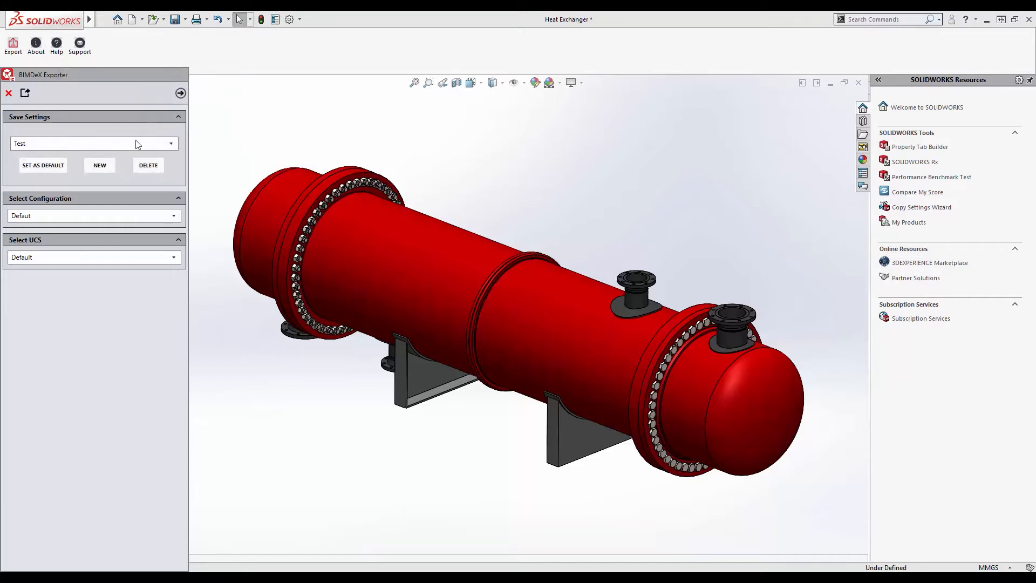
left_click(47, 167)
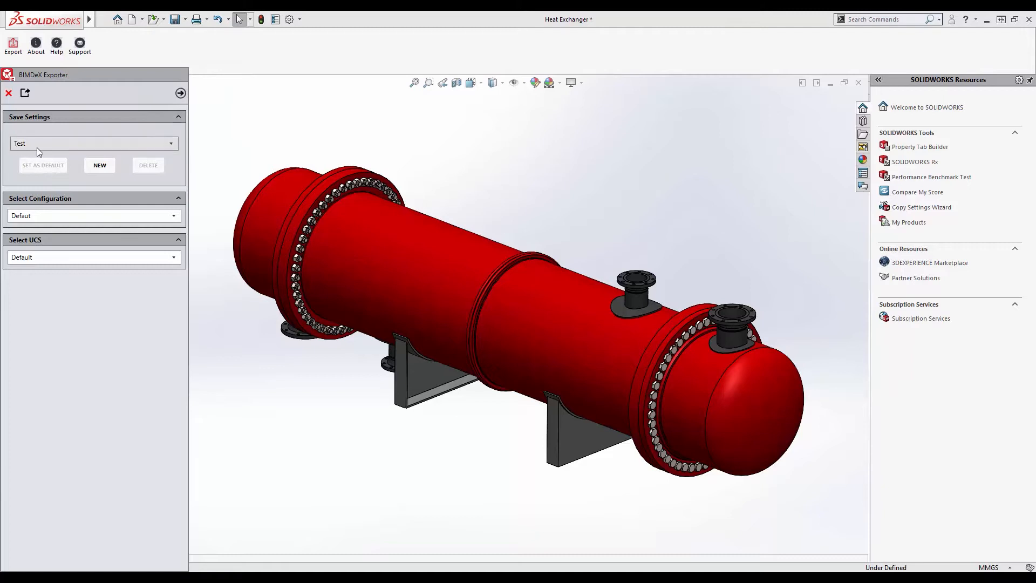
Step: Select the test configuration and Coordinate System2 as the UCS for the export
left_click(44, 216)
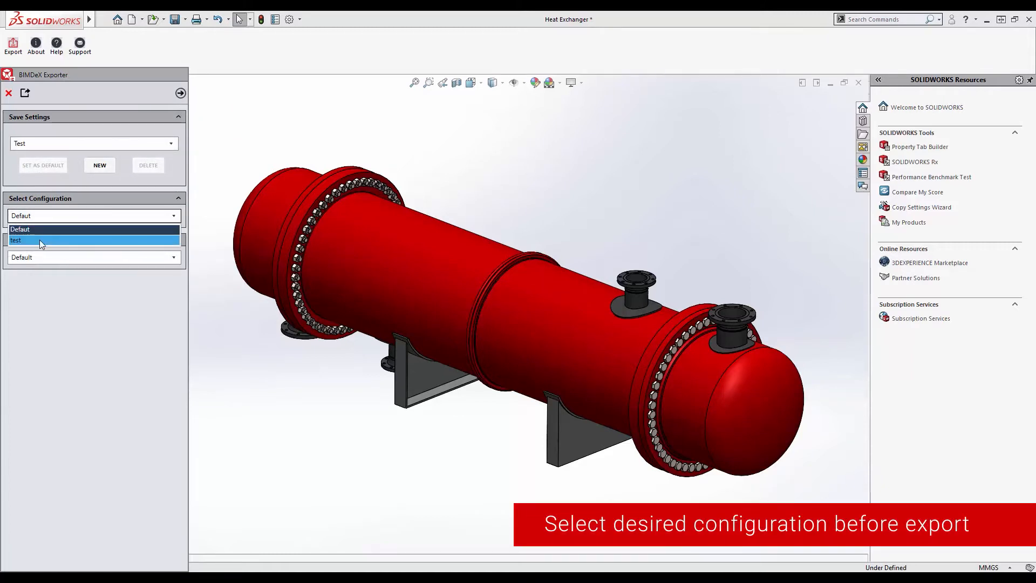
left_click(41, 240)
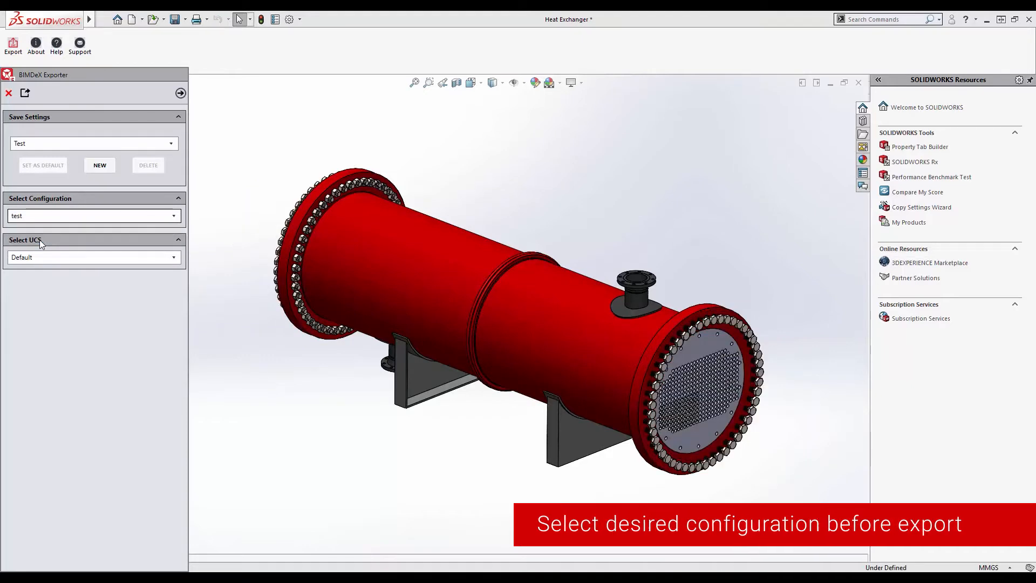
left_click(42, 258)
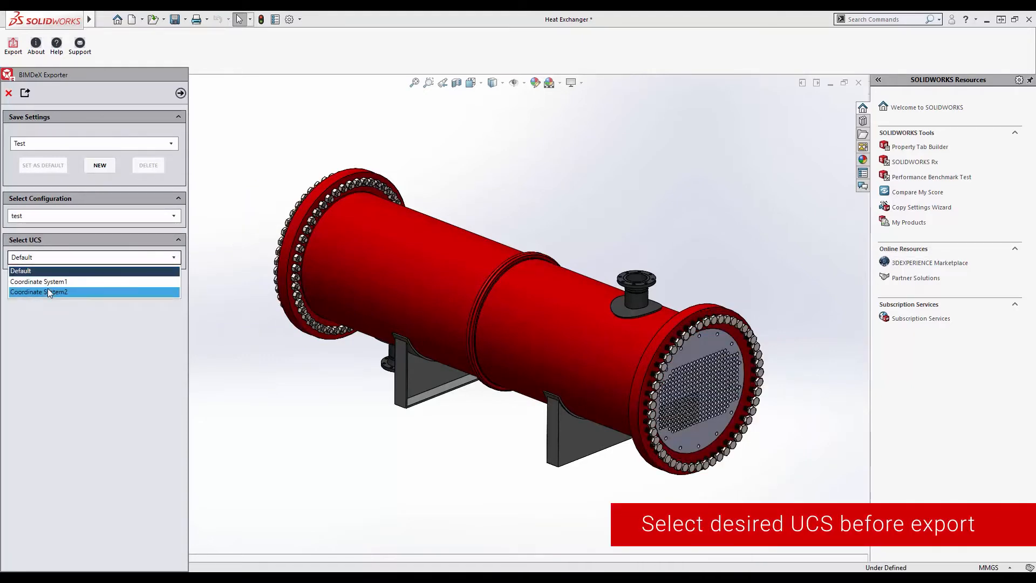
left_click(48, 291)
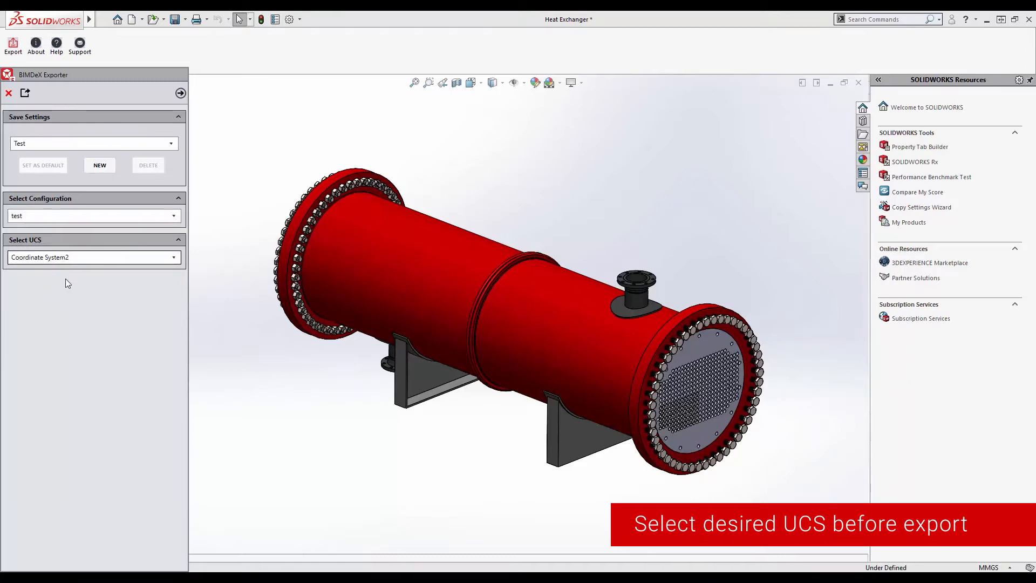
Step: Proceed to the simplification options and enable removing parts by volume, in percent, and by quantity
left_click(181, 93)
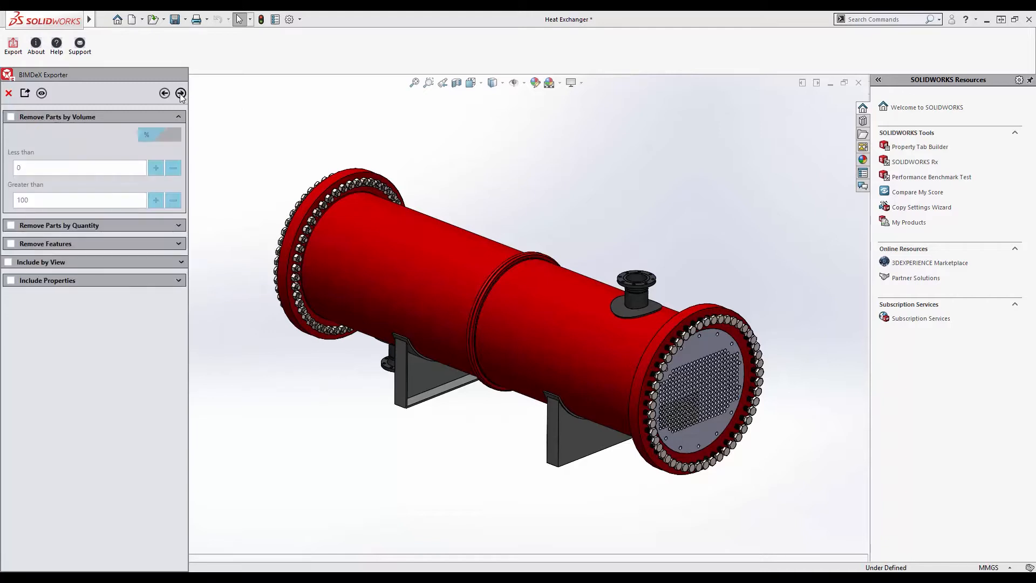
left_click(10, 118)
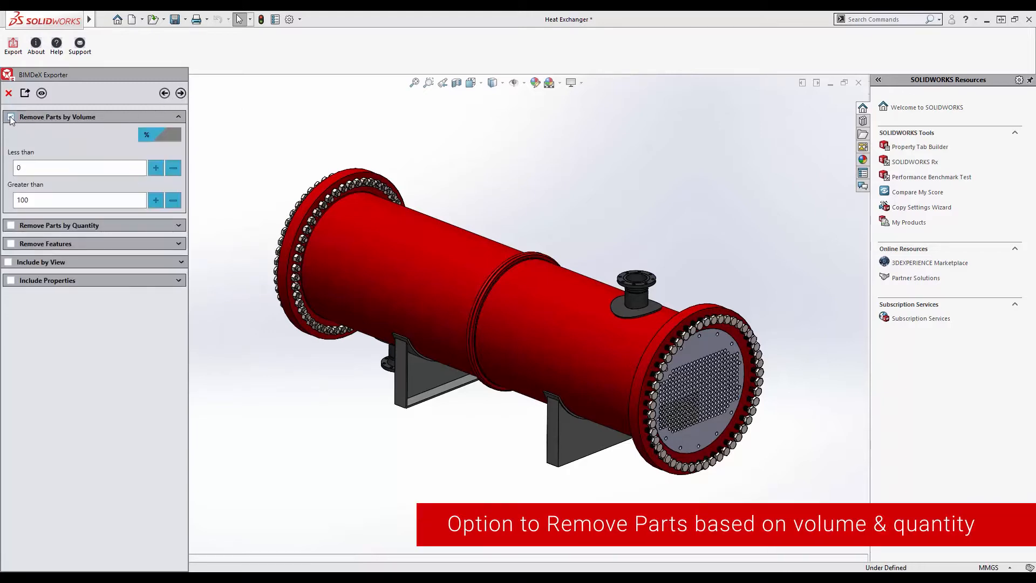
left_click(12, 227)
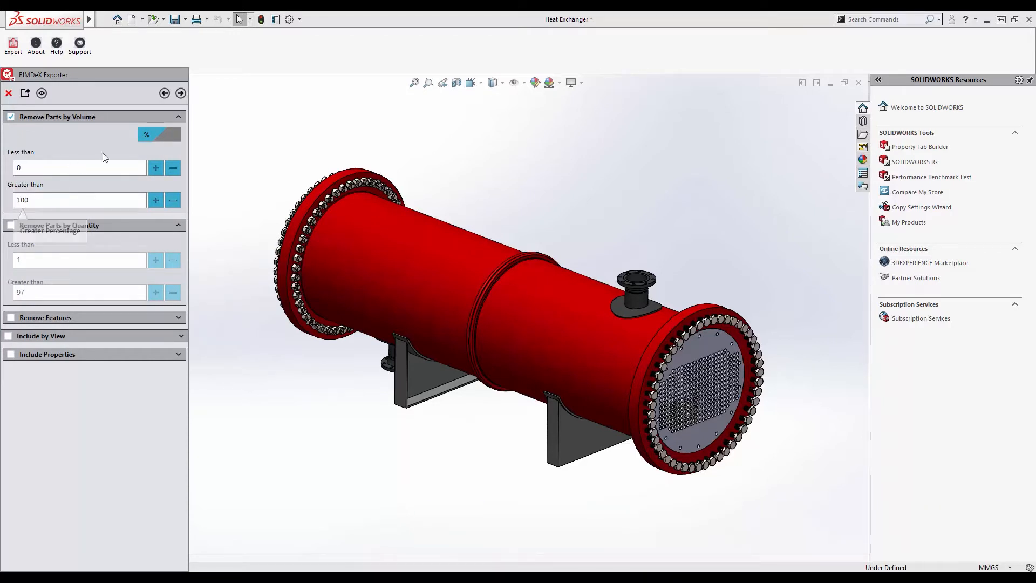
left_click(172, 137)
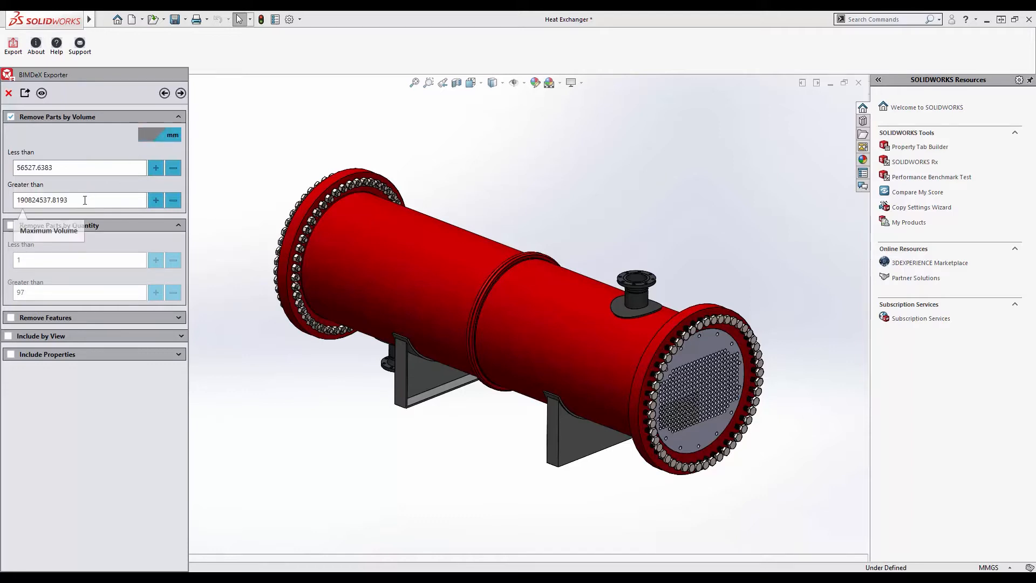
left_click(145, 136)
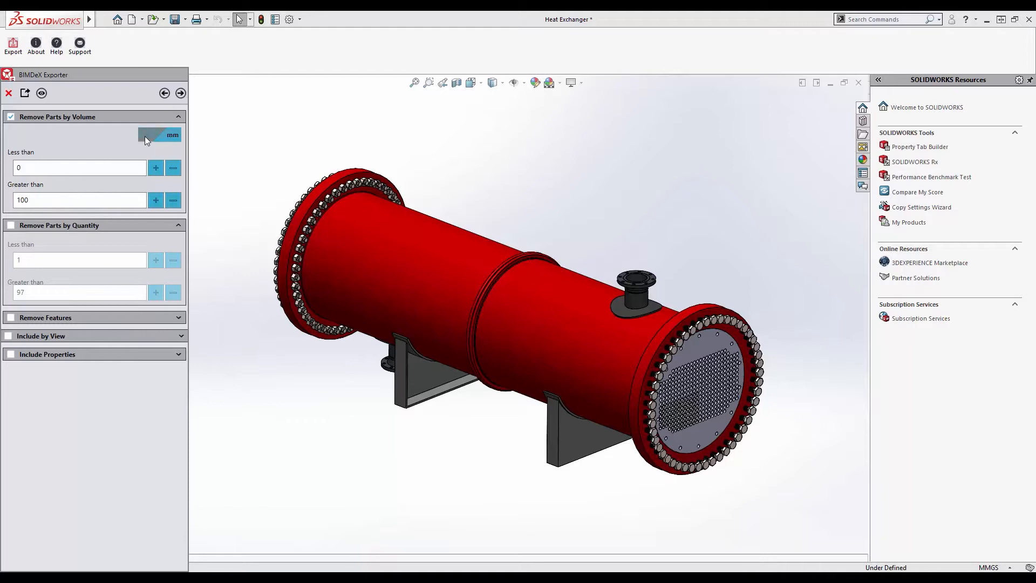
left_click(11, 226)
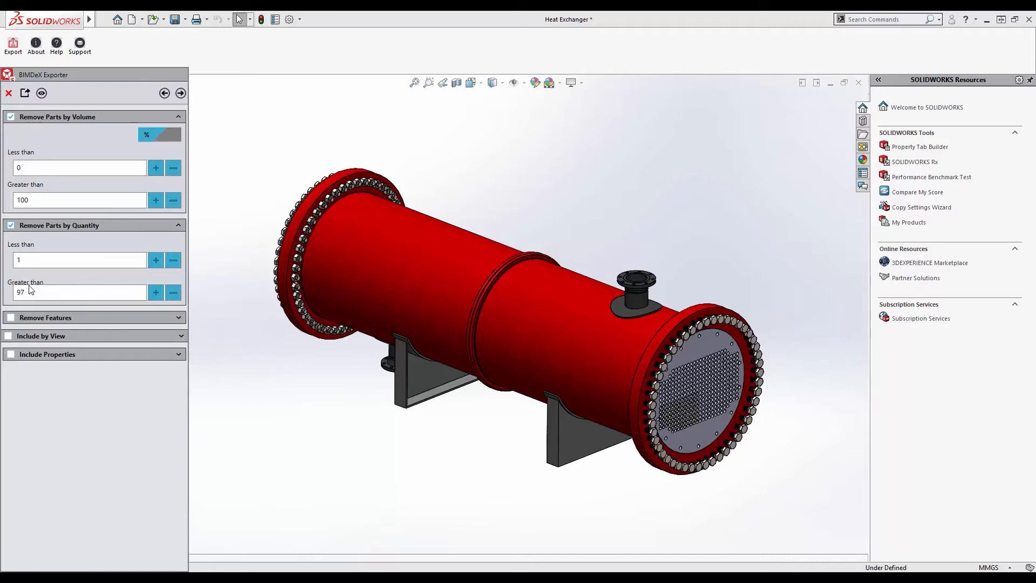
Step: Try the Remove Features option with Ignore All Holes, and switch Remove Features back off
left_click(28, 318)
left_click(11, 317)
left_click(9, 332)
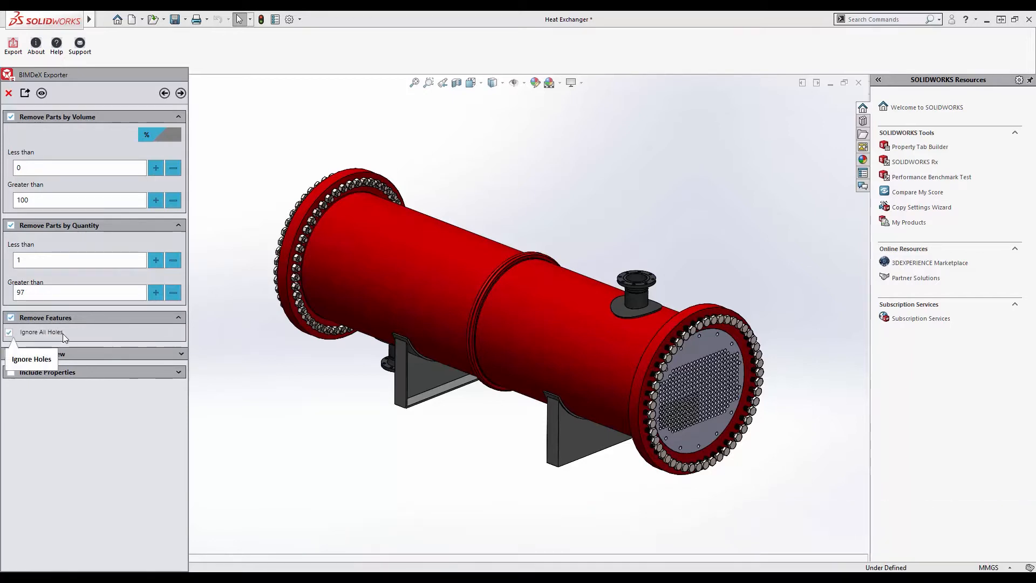
left_click(11, 317)
Step: Try Include by View with the left, top, front, bottom and right views, and switch the option back off
left_click(161, 354)
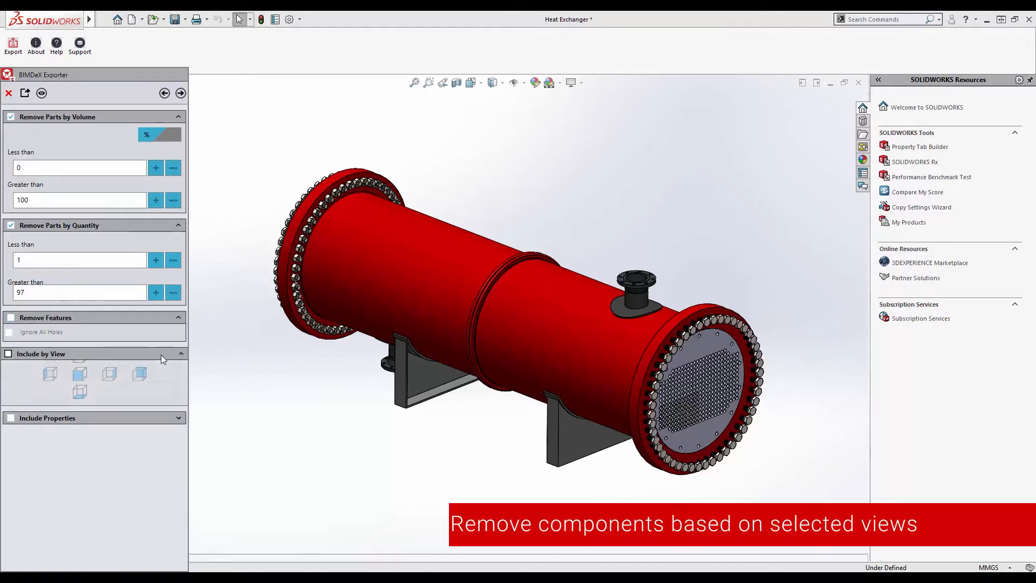
left_click(9, 354)
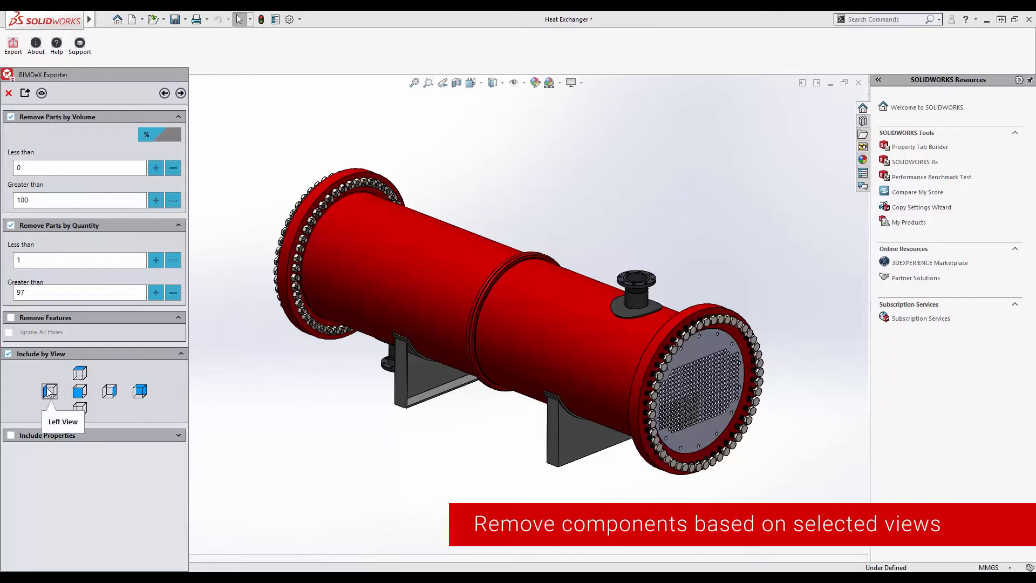
left_click(79, 392)
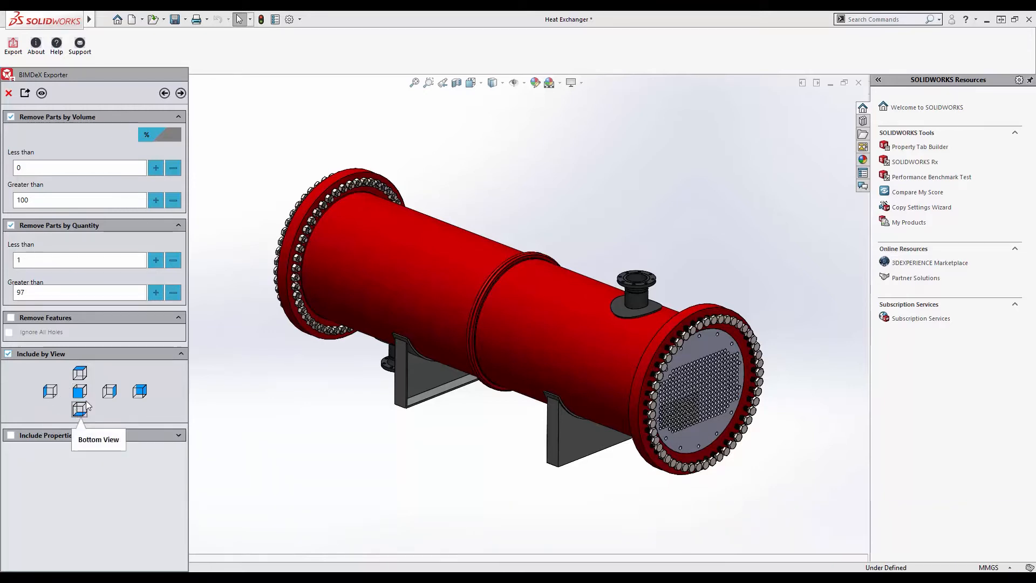
left_click(138, 394)
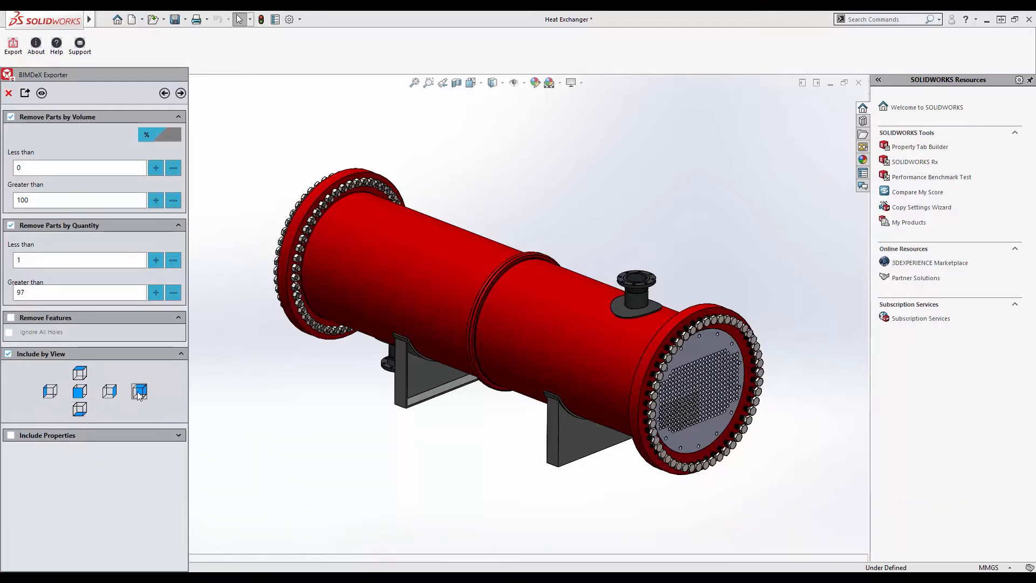
left_click(53, 392)
left_click(79, 375)
left_click(80, 393)
left_click(81, 410)
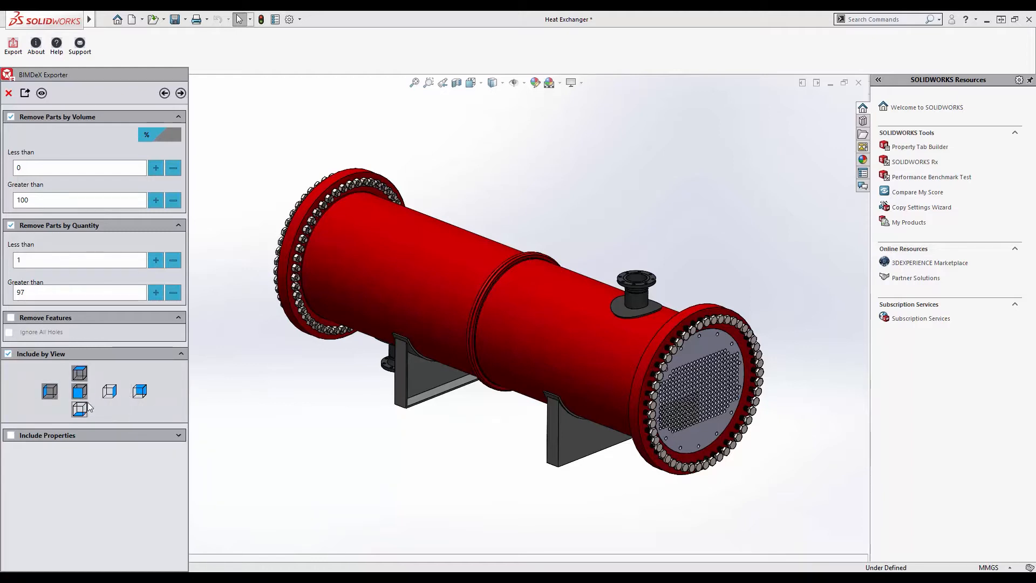
left_click(108, 393)
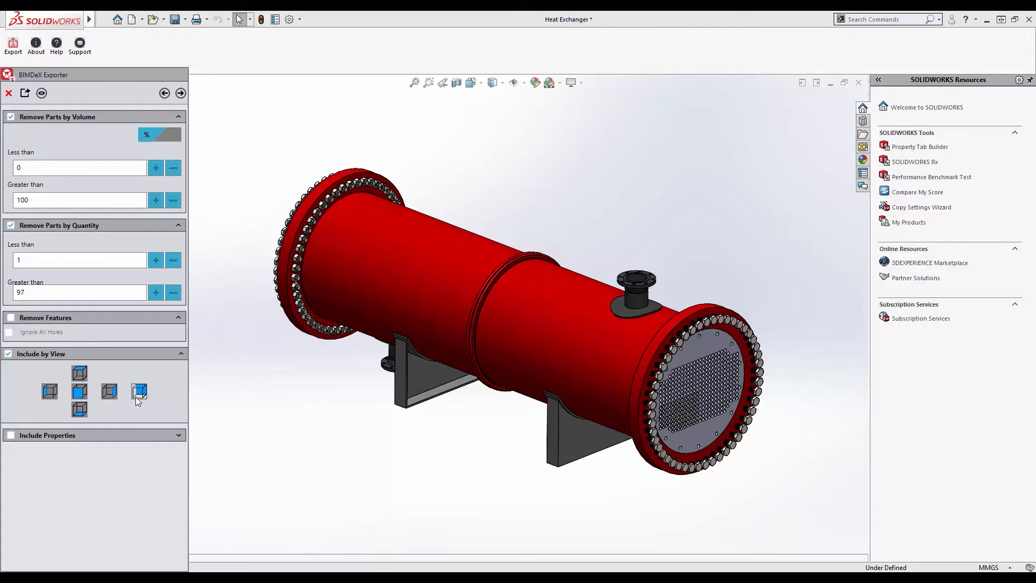
left_click(8, 353)
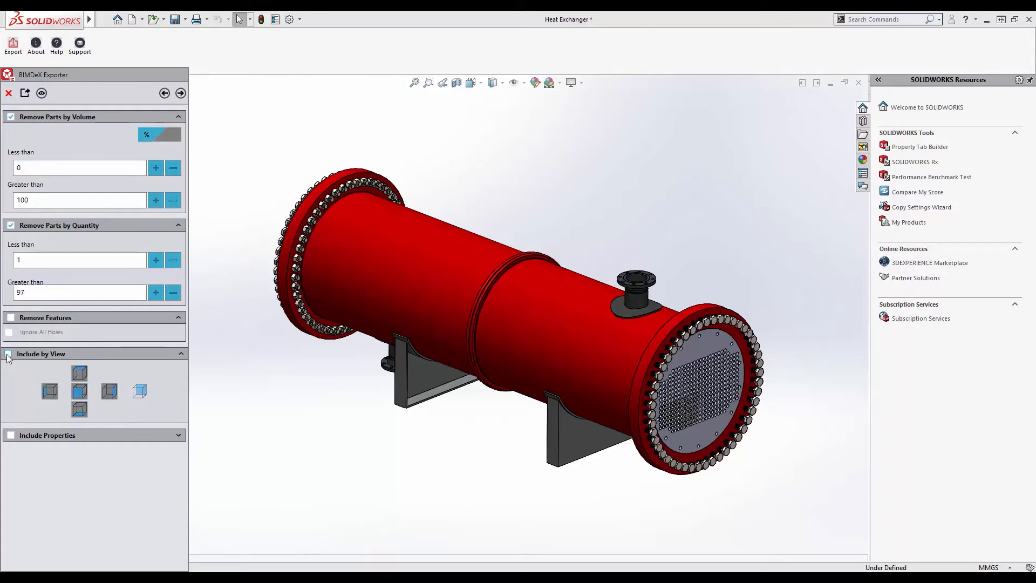
Step: Enable Include Properties with both Custom and Configuration properties on
left_click(11, 435)
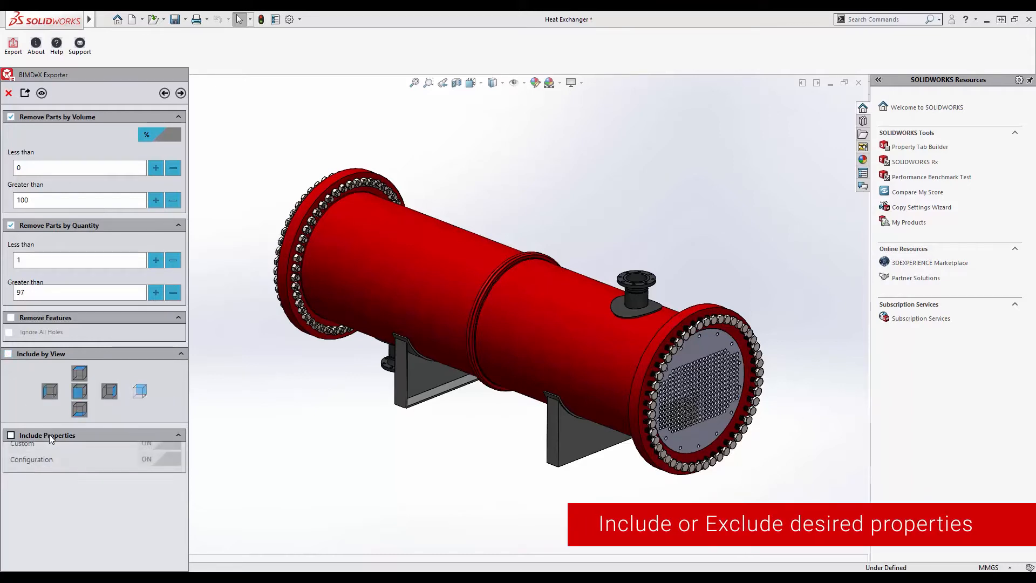
left_click(11, 435)
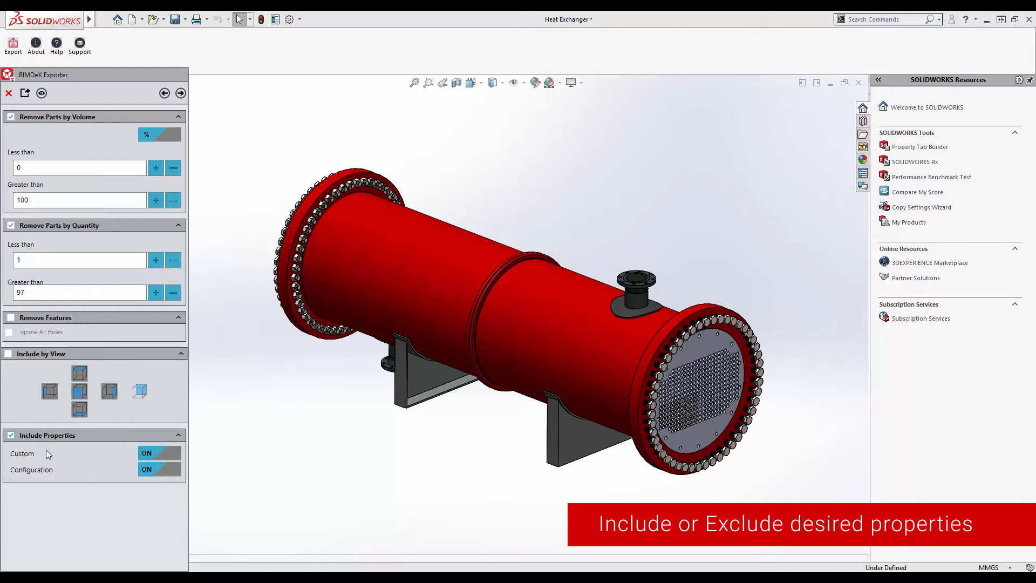
left_click(170, 467)
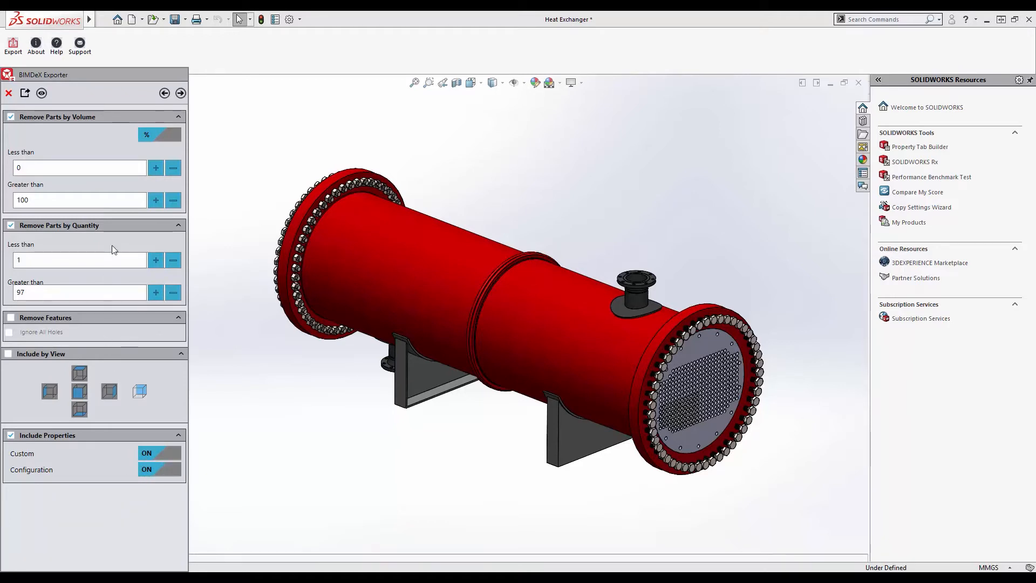
Step: Proceed to the component list, enlarge it, and preview the first instance of hex structural bolt gradec_iso in the model
left_click(181, 93)
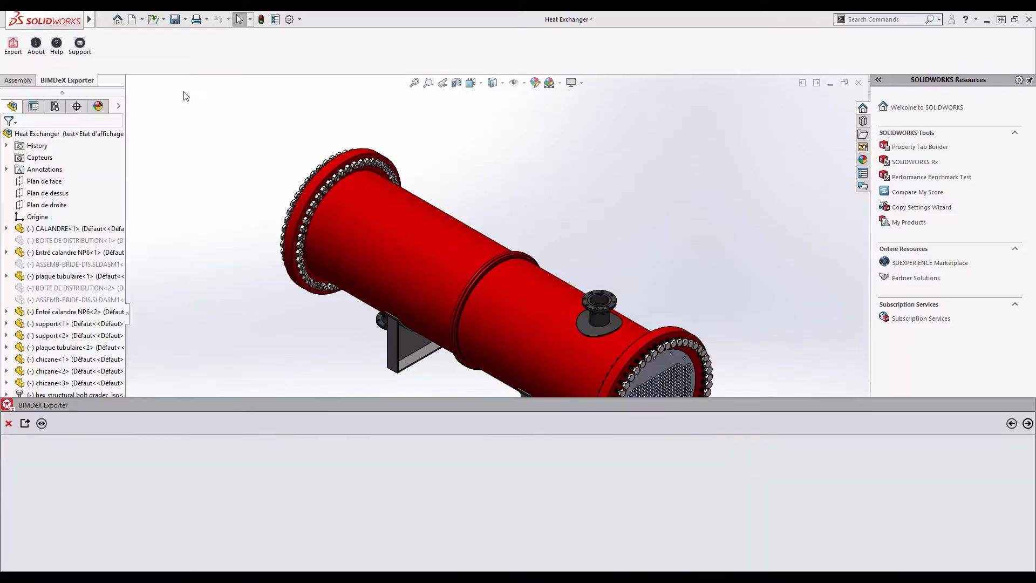
left_click_drag(260, 397, 254, 321)
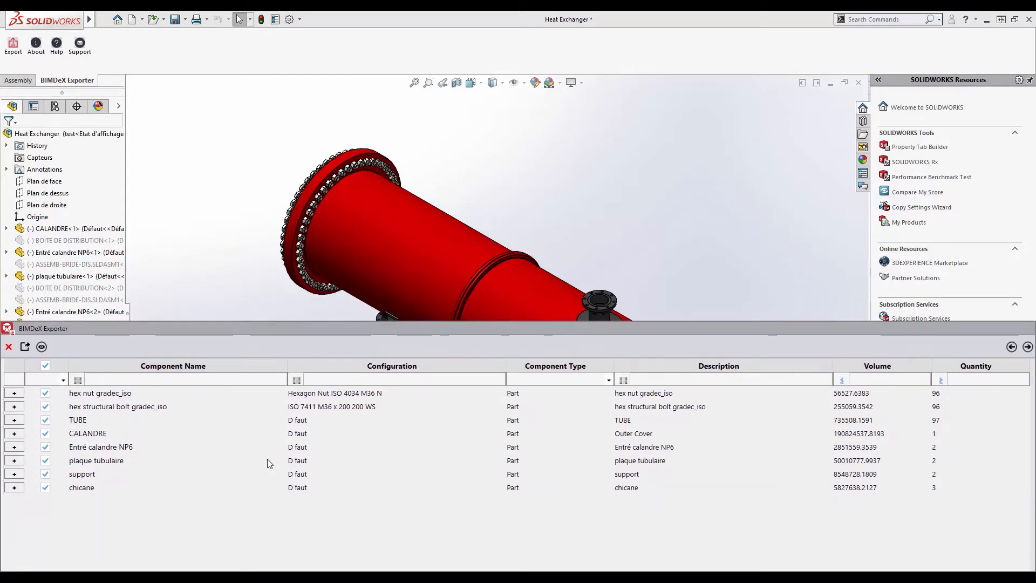
left_click(21, 407)
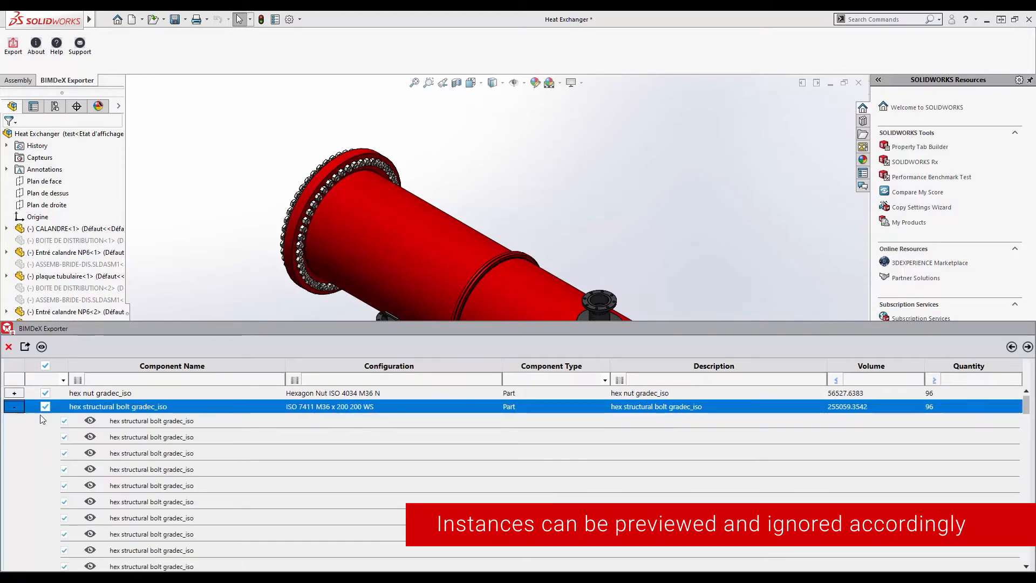
scroll(136, 432, "down", 3)
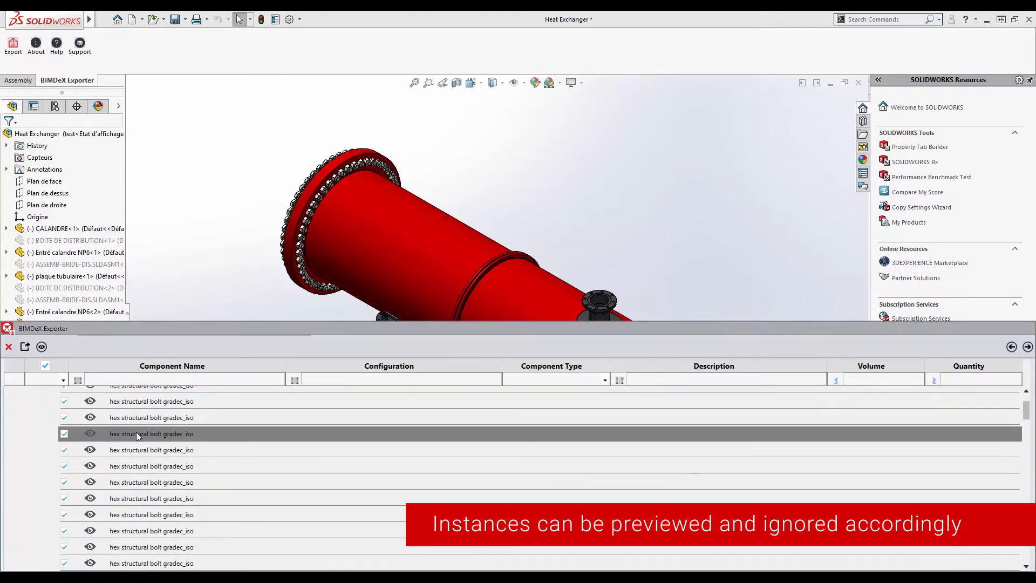
scroll(136, 432, "up", 3)
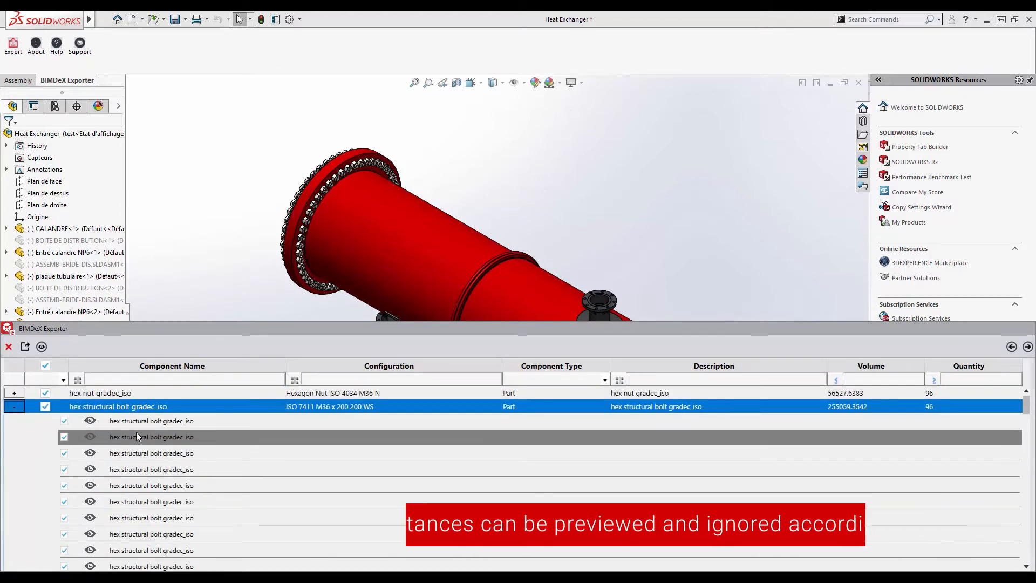
left_click(86, 422)
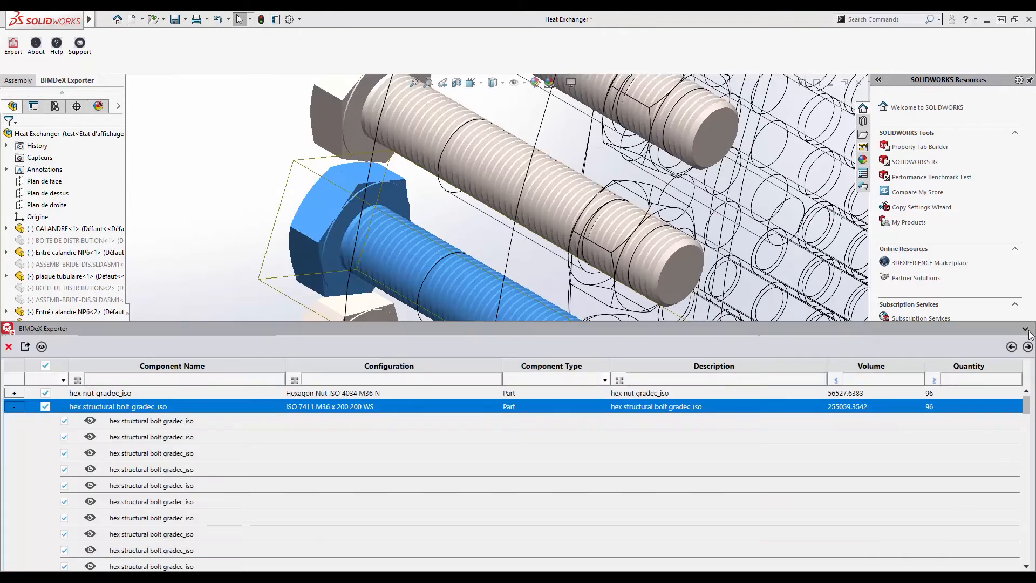
Step: Examine the previewed bolt with the exporter panel minimized, restore the panel, and collapse the bolt's instance list
left_click(1027, 330)
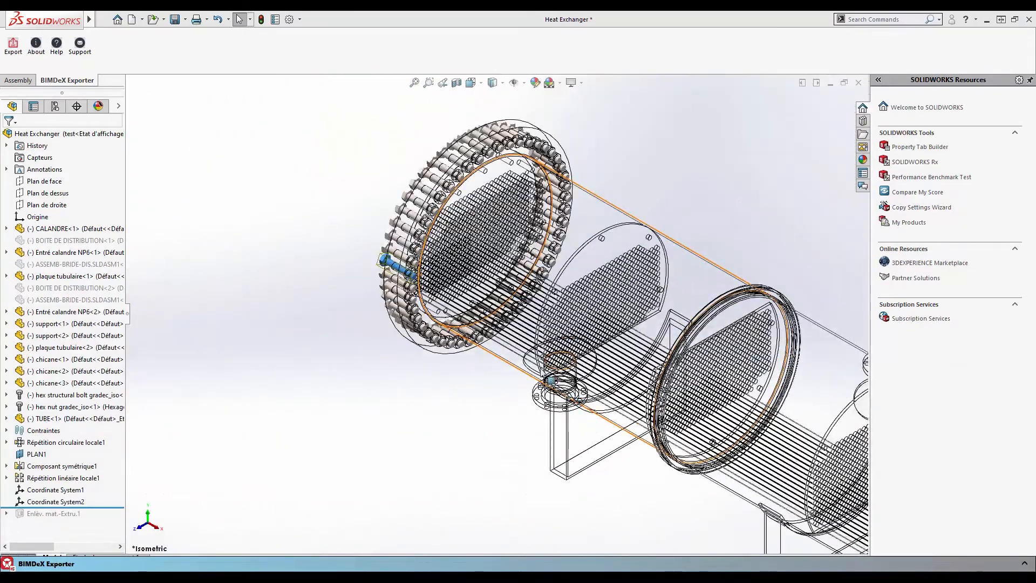
left_click(1023, 564)
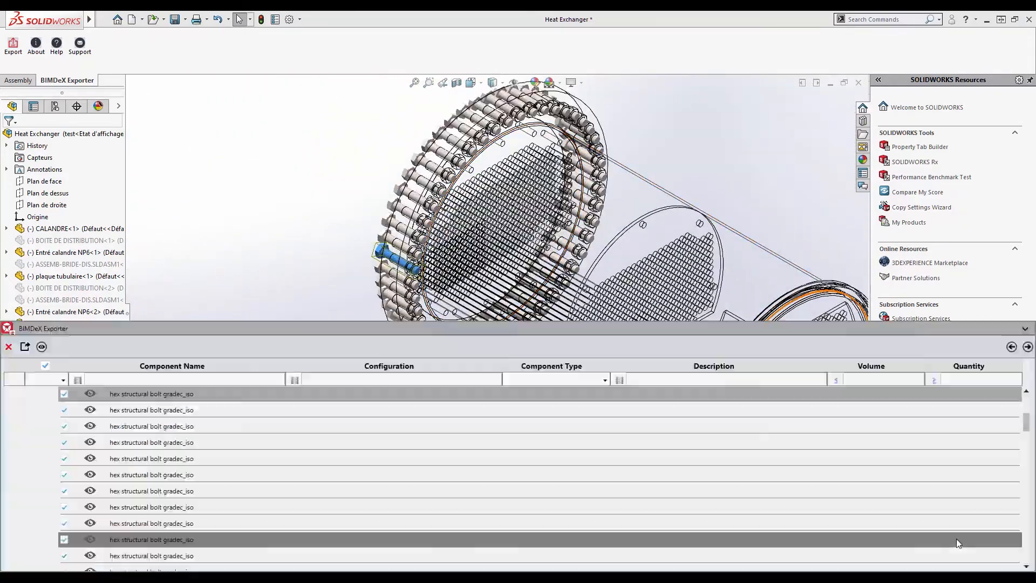
left_click(163, 468)
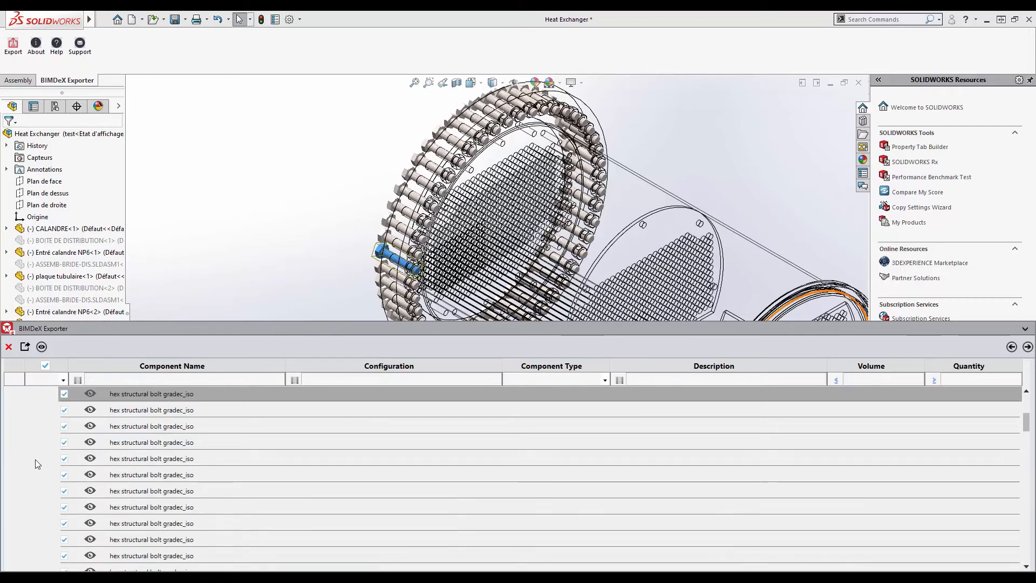
scroll(41, 460, "up", 5)
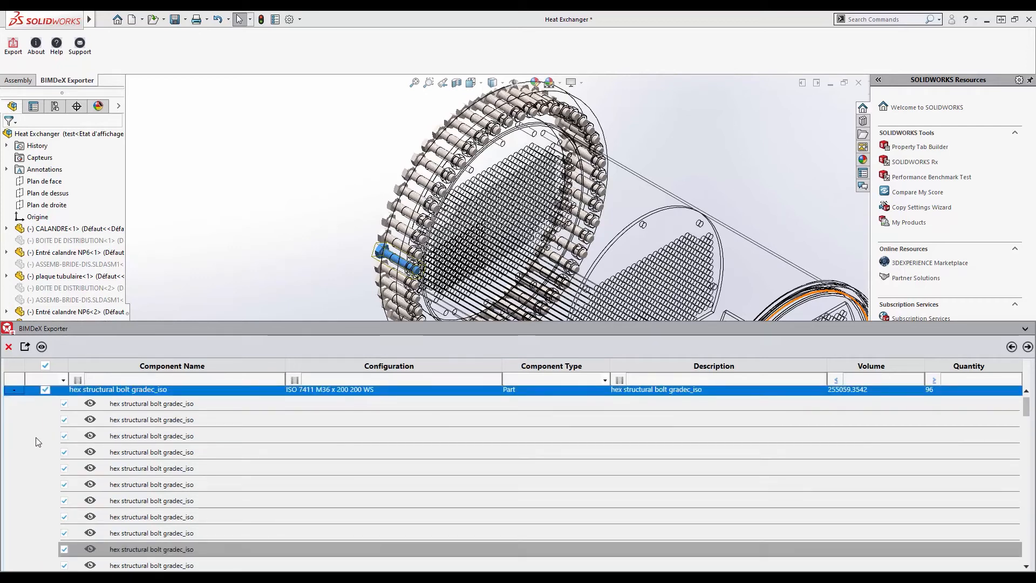
scroll(35, 437, "up", 1)
left_click(14, 405)
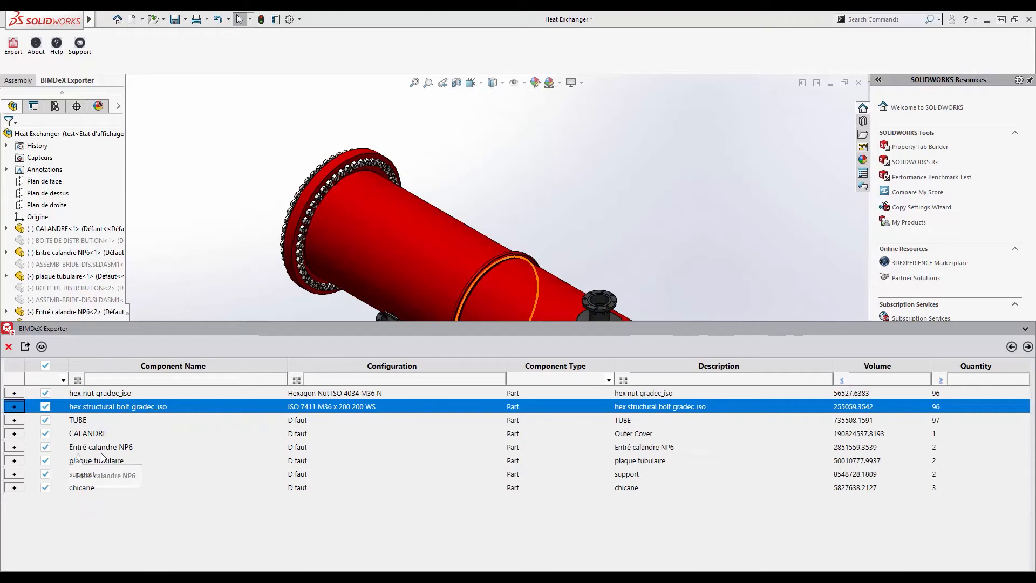
Step: Filter the component names with Starts With "t", toggle the inclusion of TUBE off and on, and clear the filter text
left_click(97, 380)
left_click(78, 380)
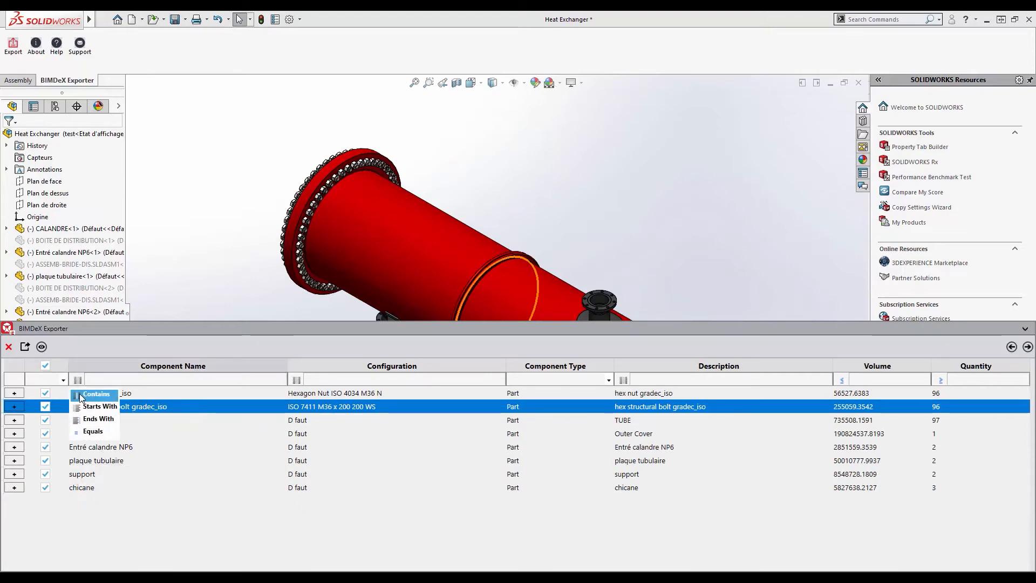
left_click(90, 400)
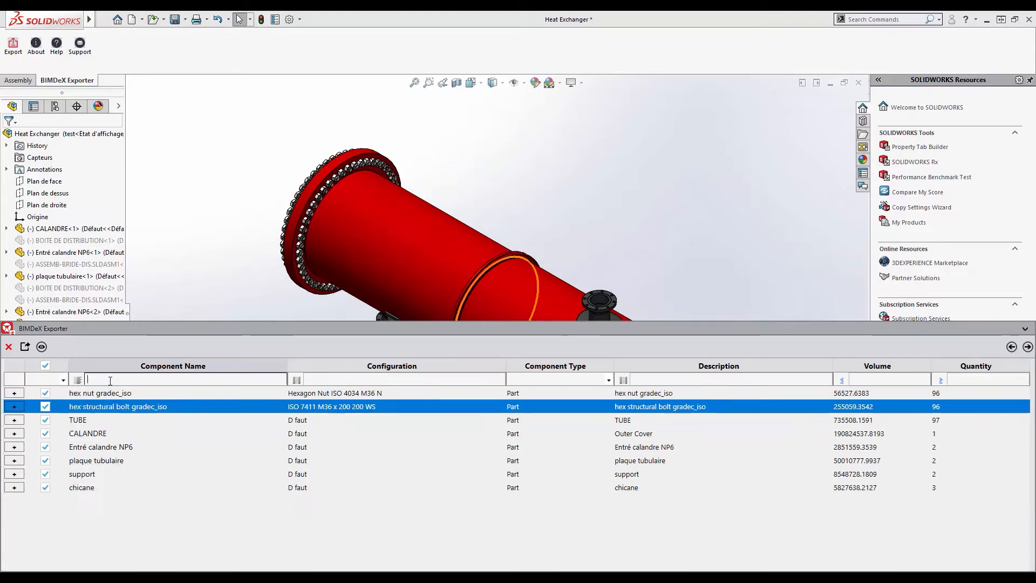
type("t")
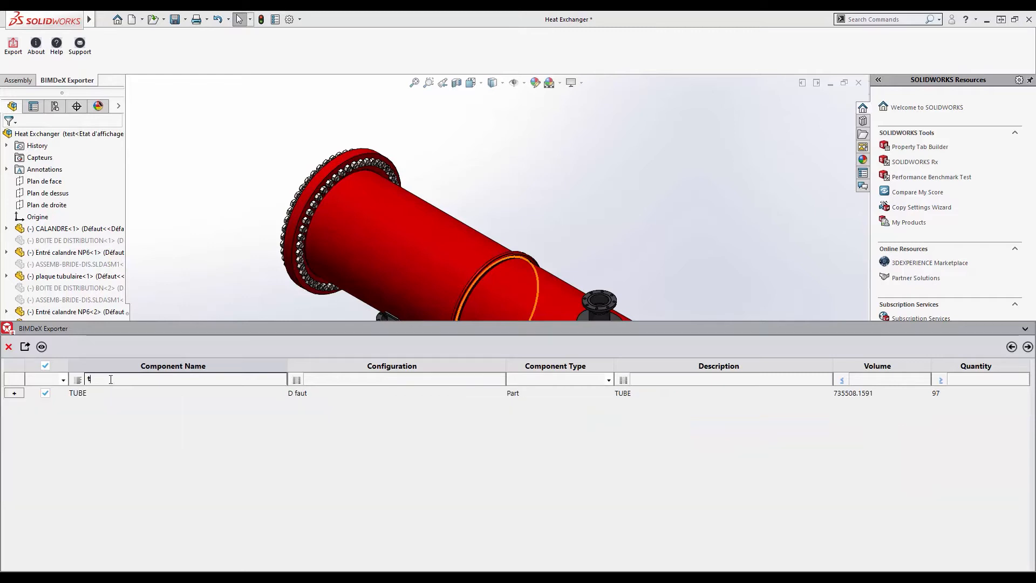
left_click(45, 393)
left_click(45, 393)
key("BackSpace")
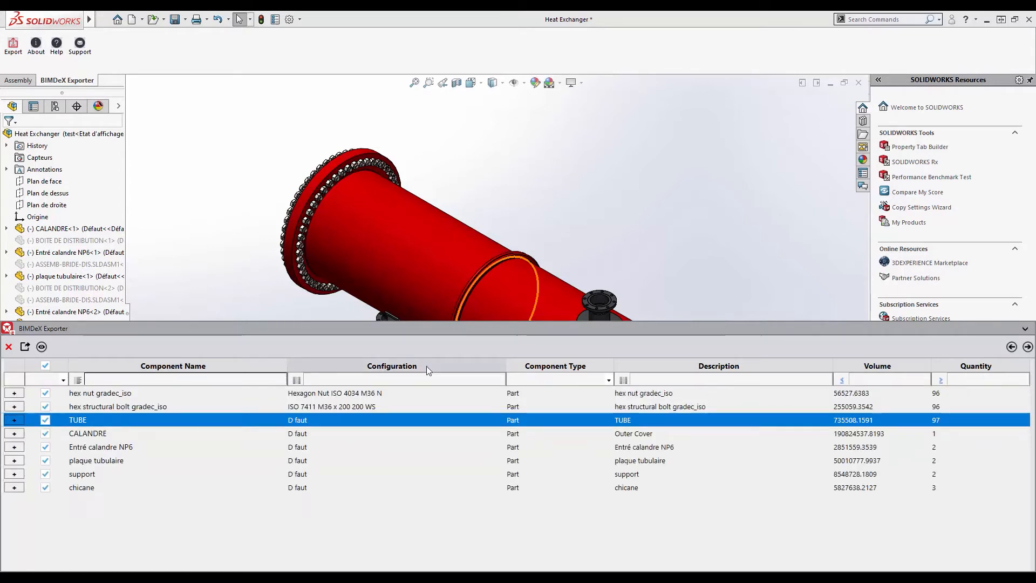
Step: Proceed to the export settings, save the model as the BXF file Heat Exchanger in the Desktop Test folder, and finish the export
left_click(1028, 347)
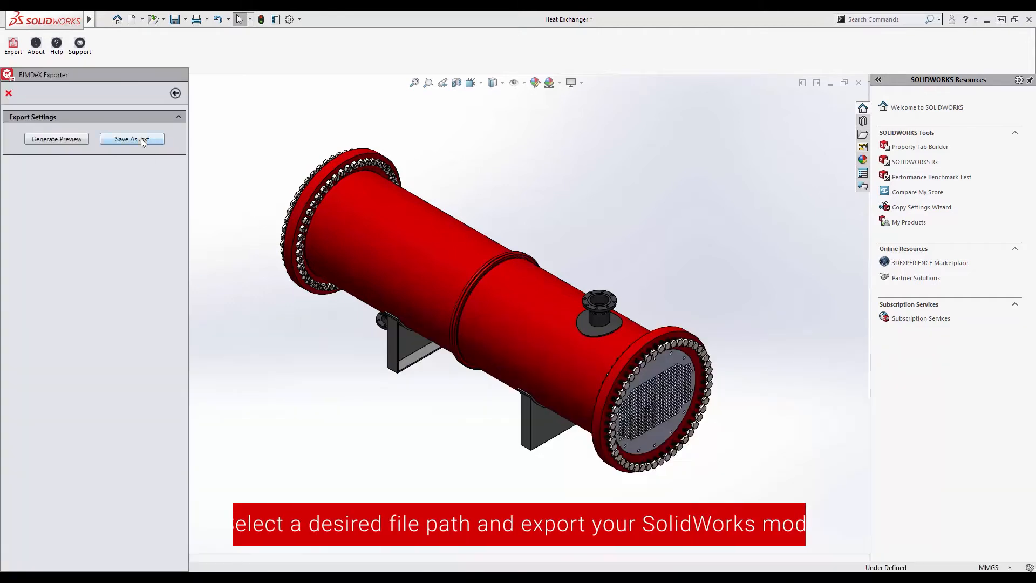
left_click(141, 138)
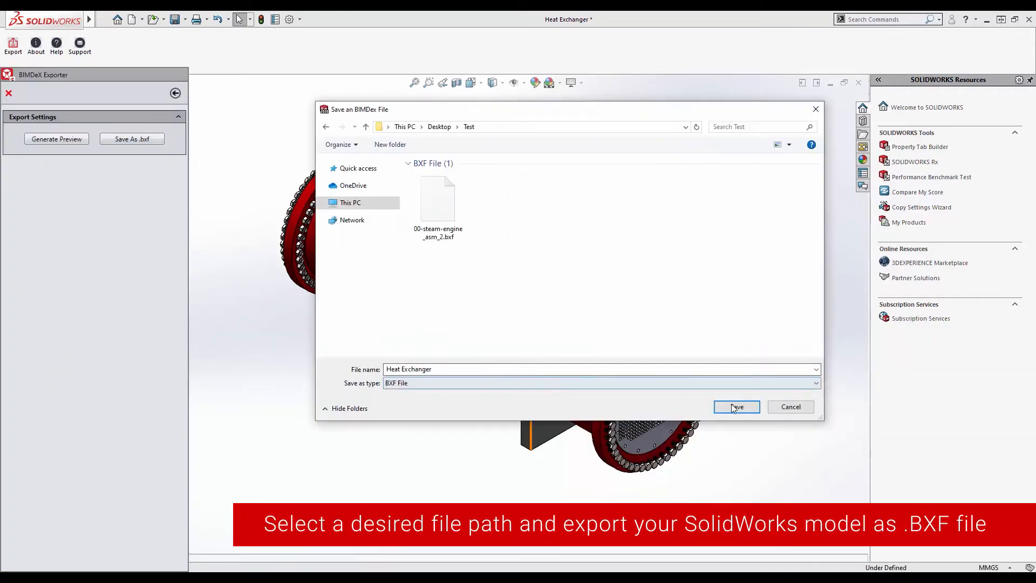
left_click(737, 407)
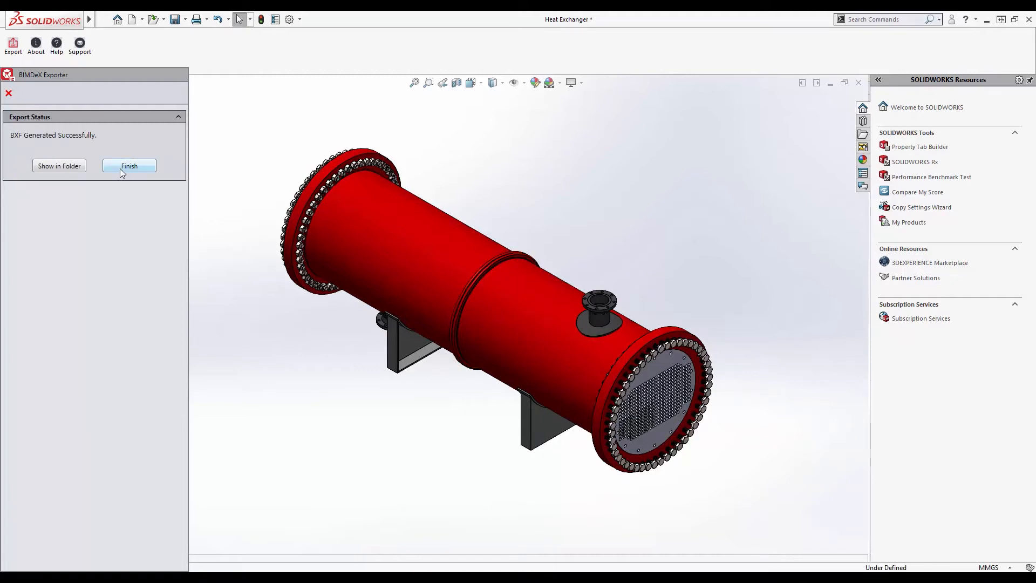
left_click(129, 166)
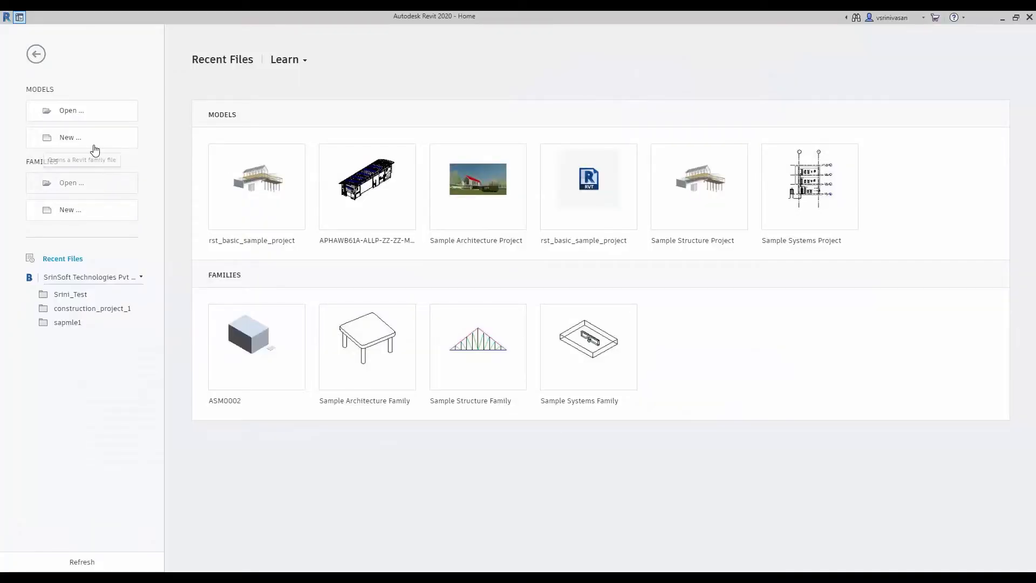
Step: Switch to Revit and create a new project from the Construction Template
left_click(94, 145)
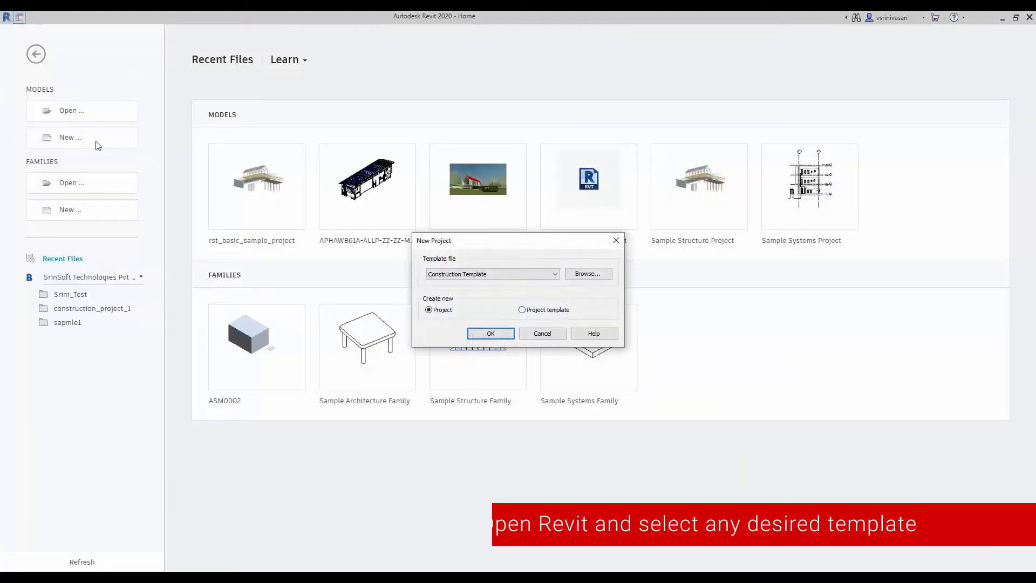
left_click(503, 334)
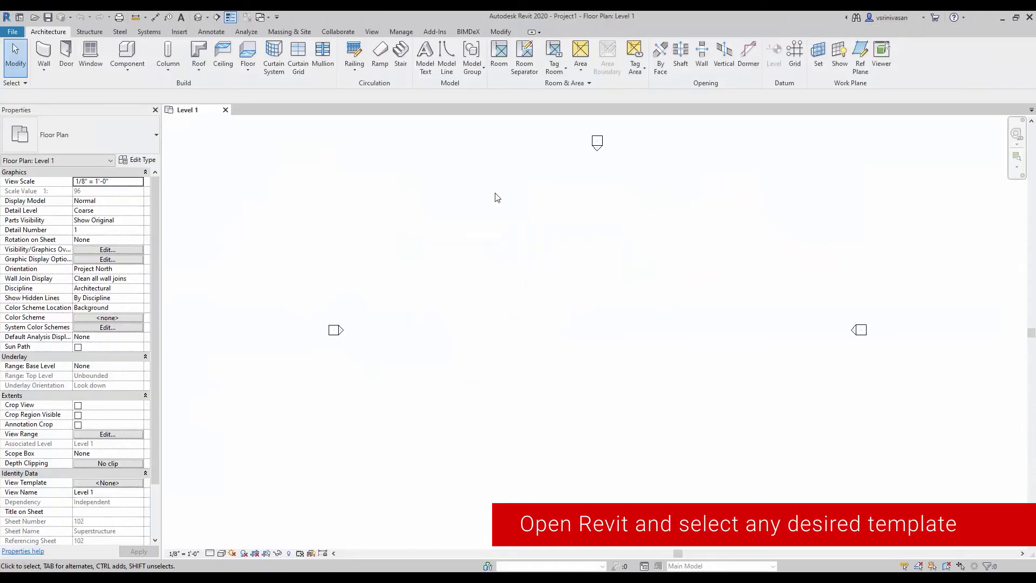
Step: Start a BIMDeX import and choose Heat Exchanger.bxf from the Desktop Test folder as the source file
left_click(469, 32)
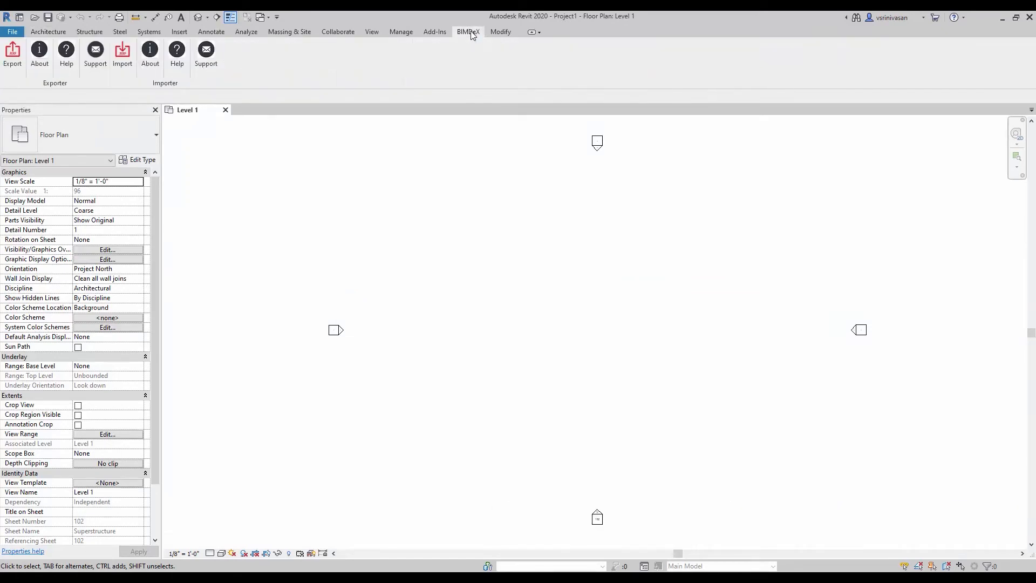
left_click(122, 72)
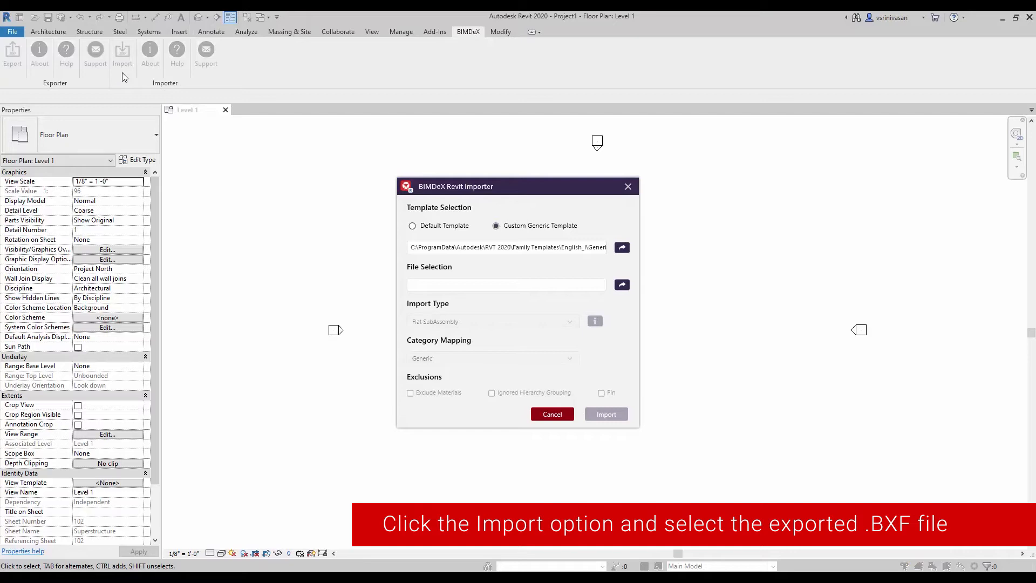
left_click(621, 285)
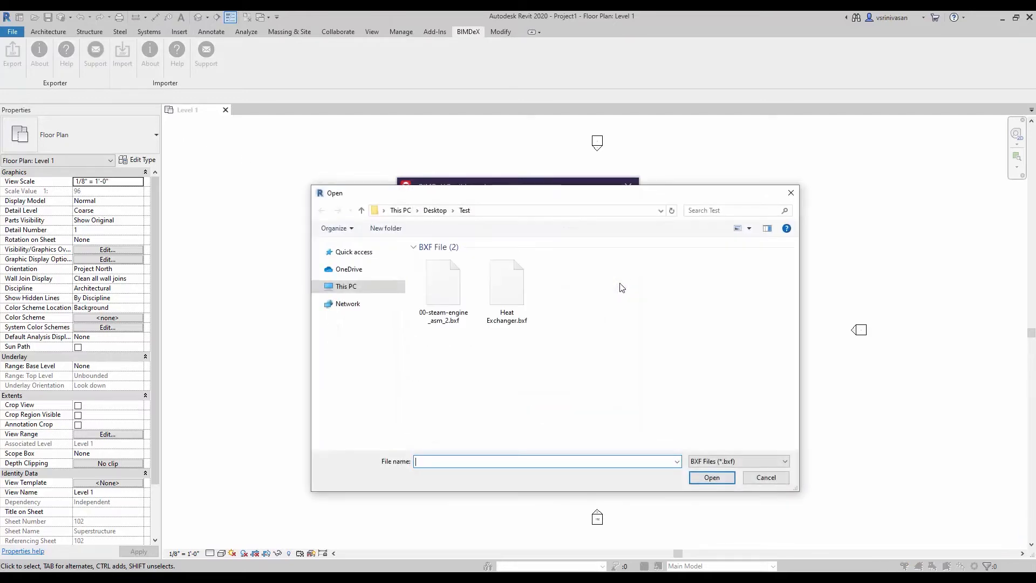
left_click(506, 292)
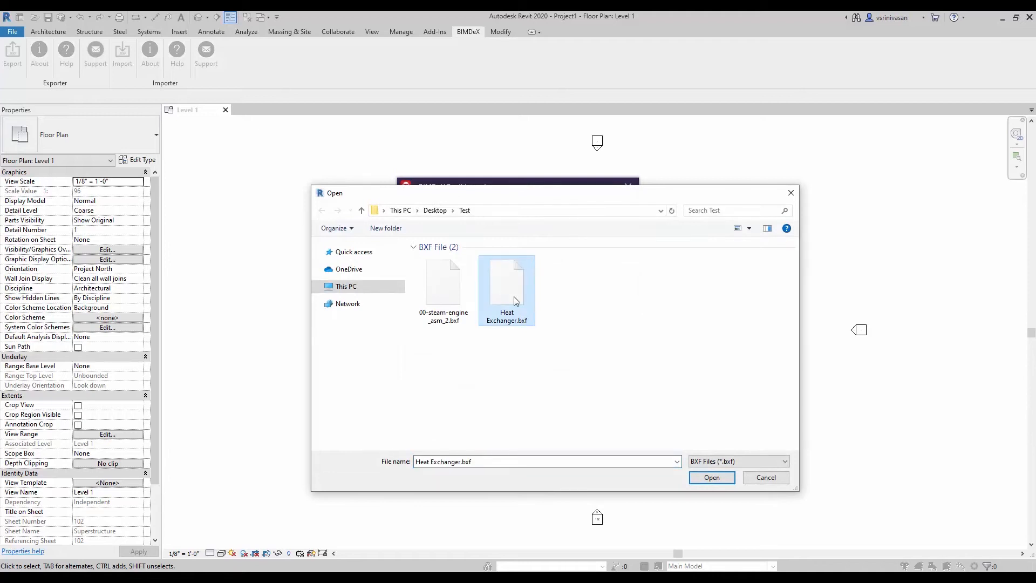
left_click(711, 477)
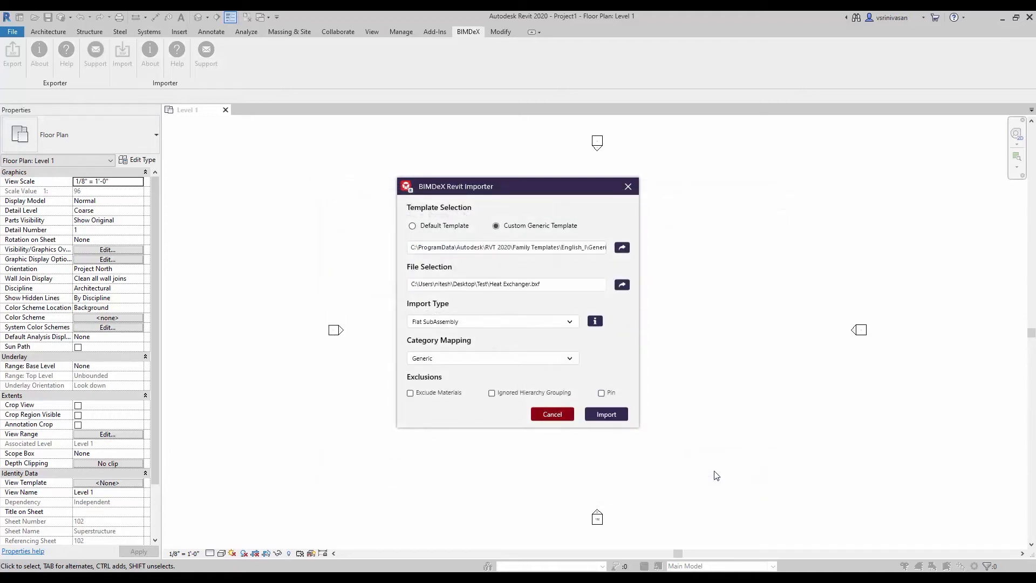
Step: Review the Flat SubAssembly and Flat Assembly hierarchy previews, and set the import type to Complete Assembly
left_click(596, 322)
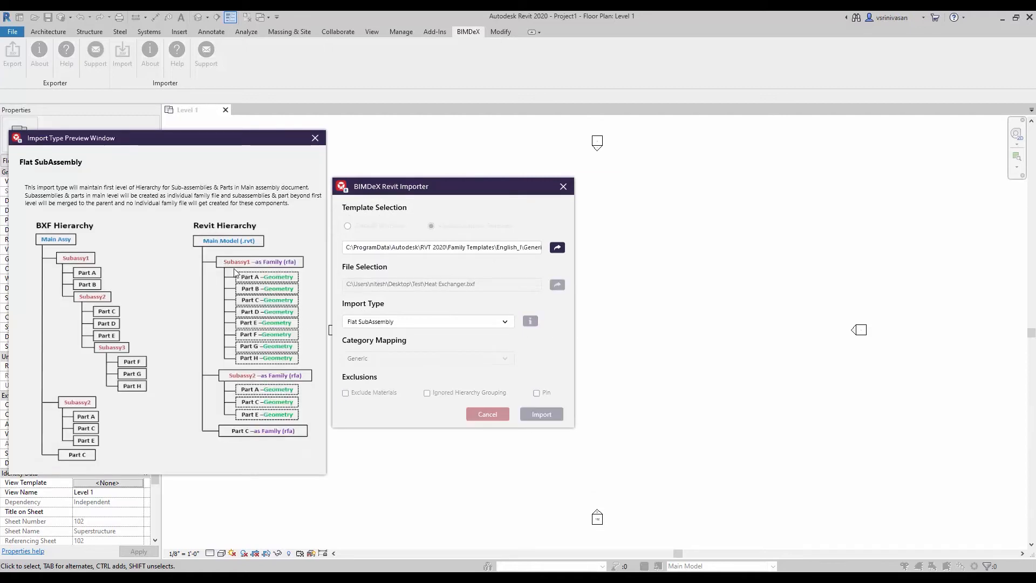
left_click(359, 323)
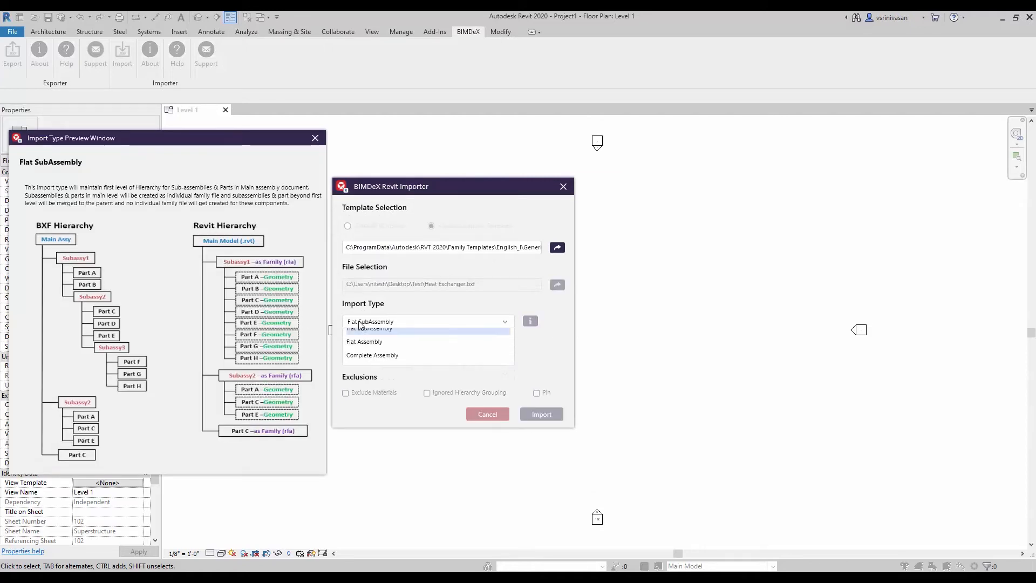
left_click(366, 355)
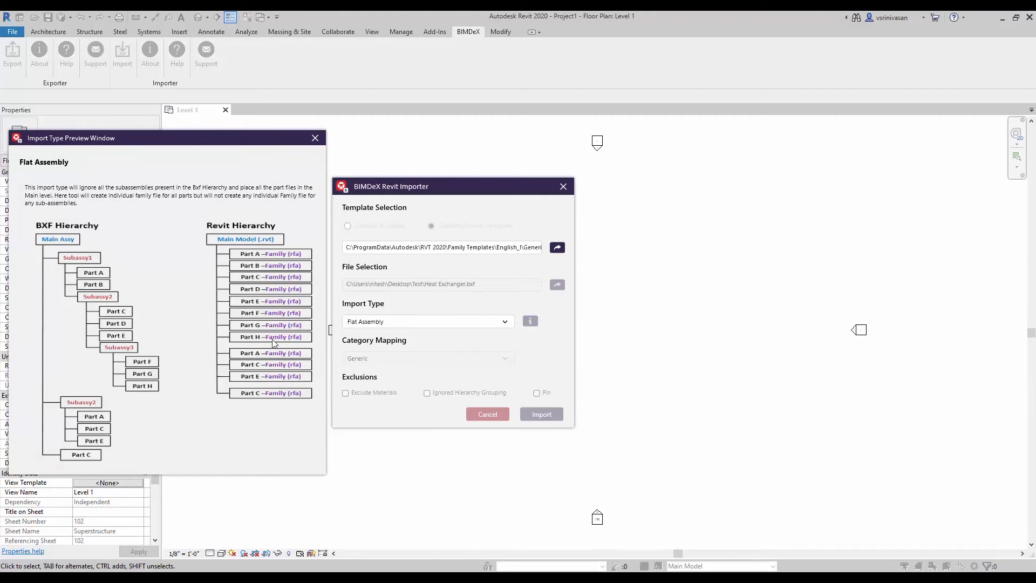
left_click(374, 323)
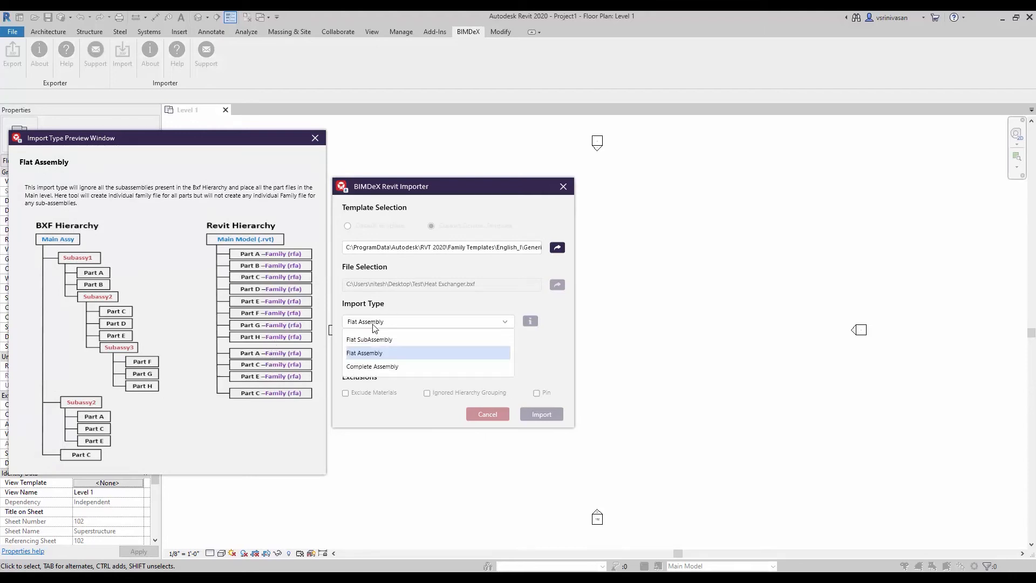
left_click(382, 368)
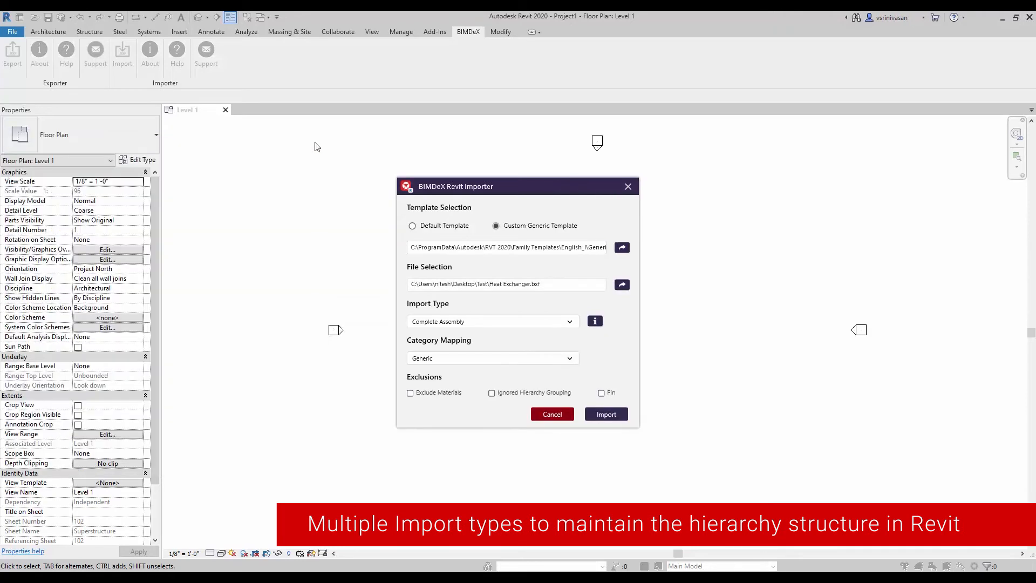
Step: Set the category mapping to Custom and map the hex nut gradec_iso component to Mechanical Equipment
left_click(493, 359)
left_click(461, 389)
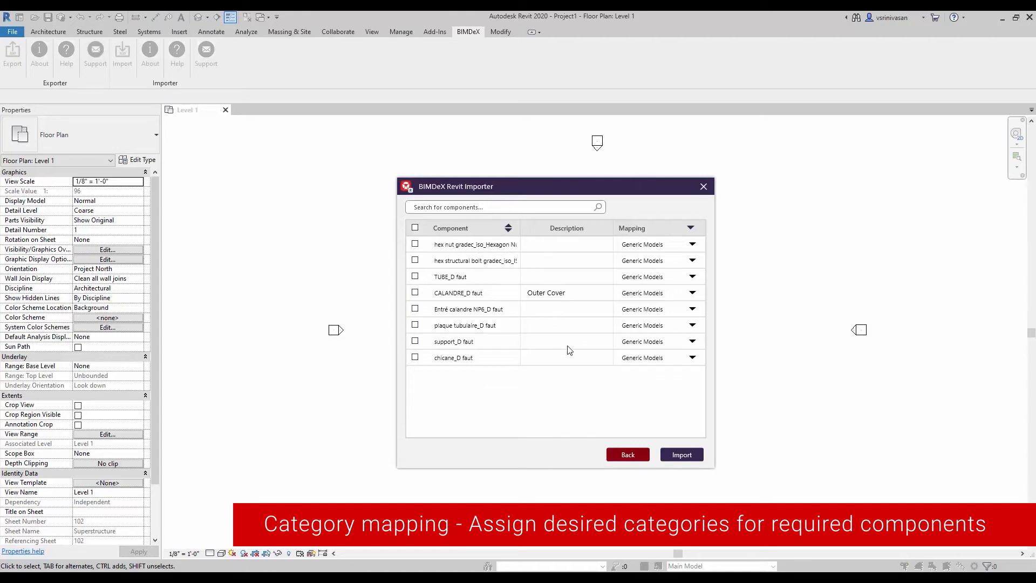
left_click(692, 245)
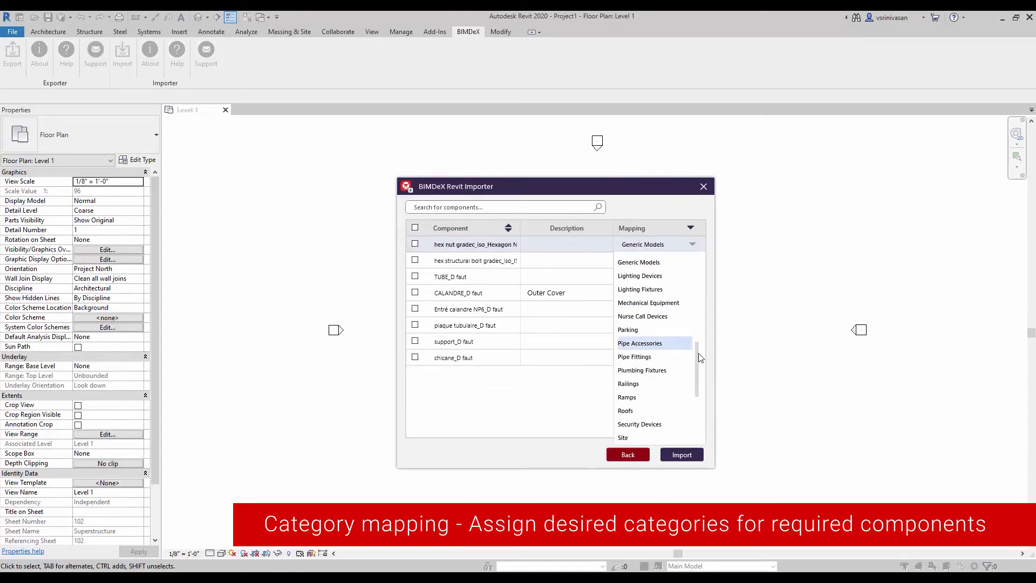
scroll(693, 395, "down", 3)
left_click_drag(692, 392, 700, 263)
left_click(581, 392)
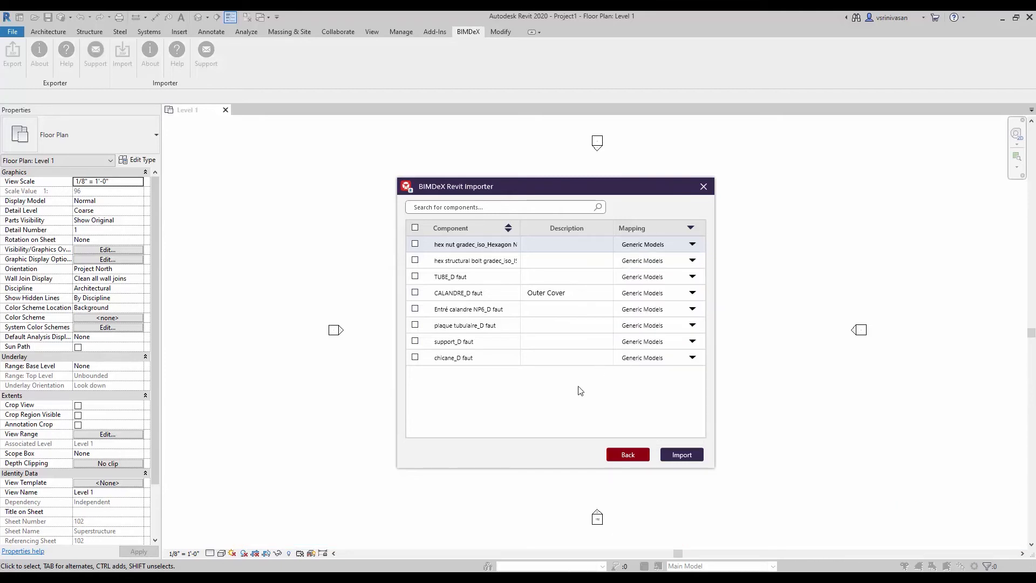
left_click(691, 244)
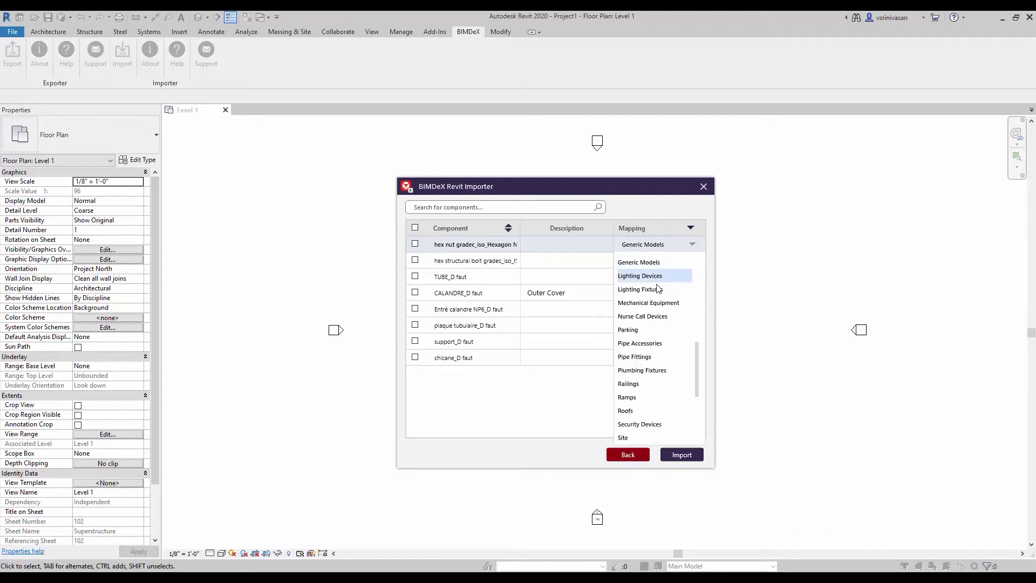
left_click(654, 302)
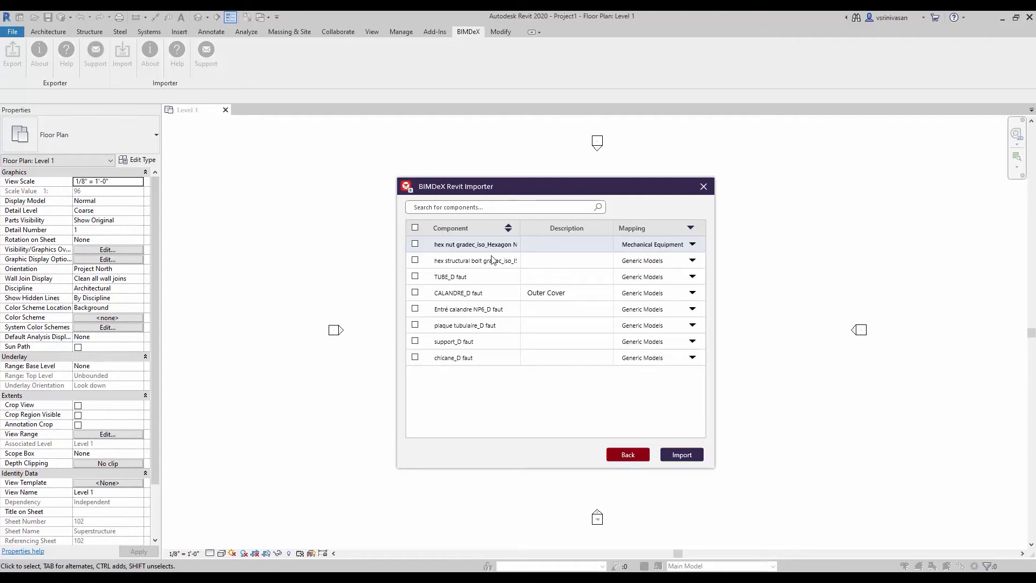
Step: Select all components in the mapping list and assign them the Mechanical Equipment category
left_click(415, 229)
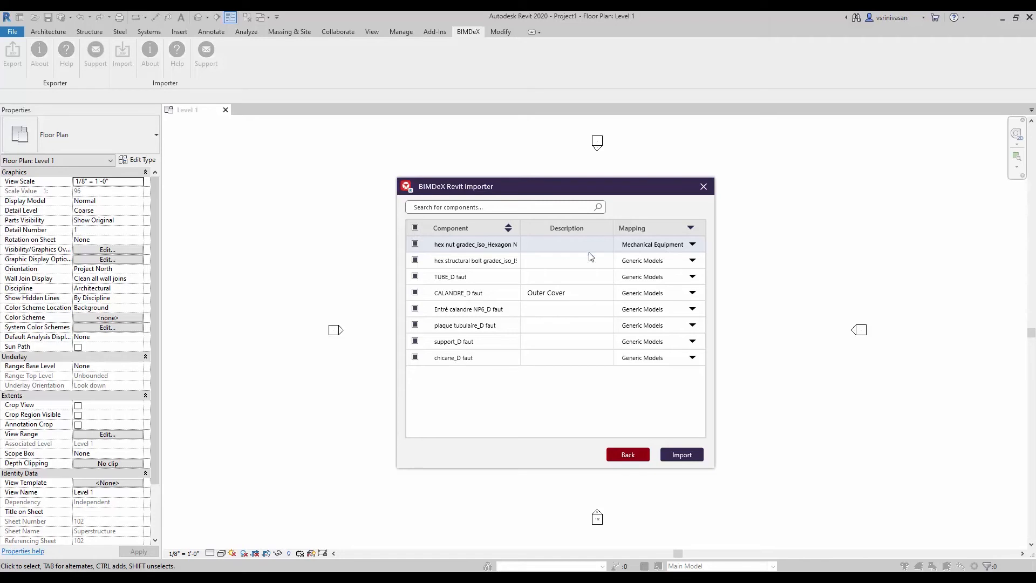
left_click(693, 261)
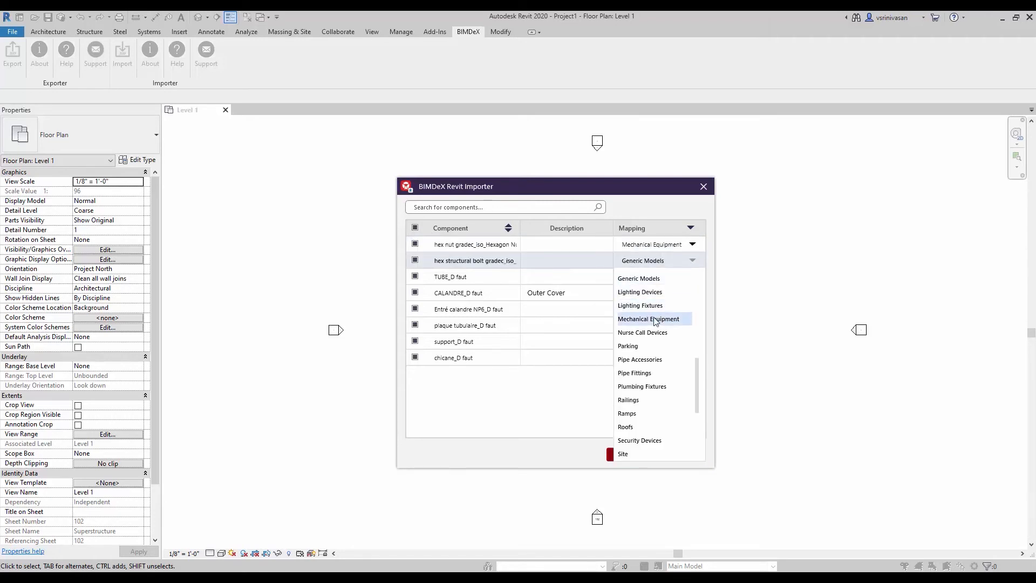
left_click(656, 319)
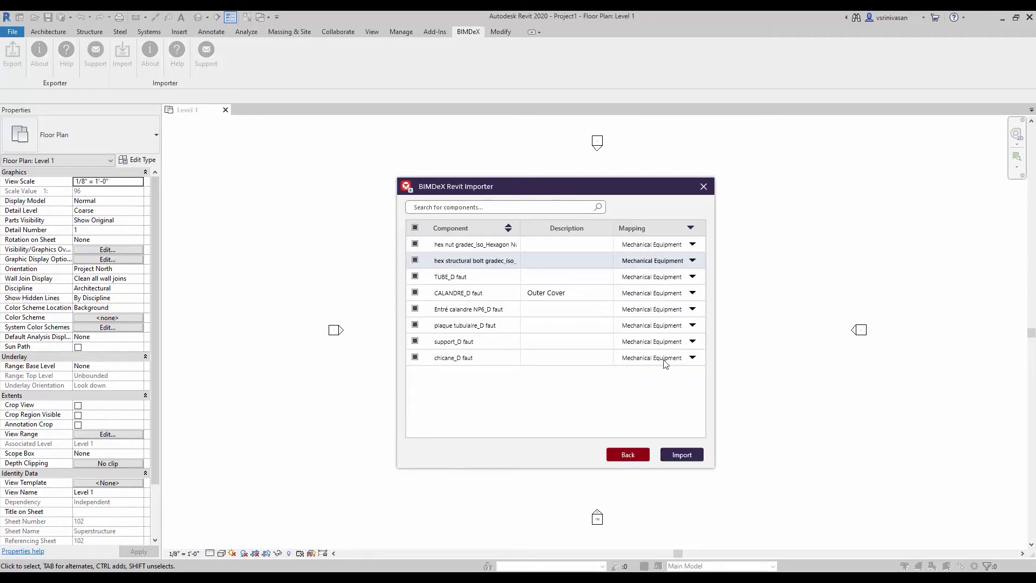
Step: Return to the importer settings, import the Heat Exchanger model into the project, and close the importer
left_click(626, 455)
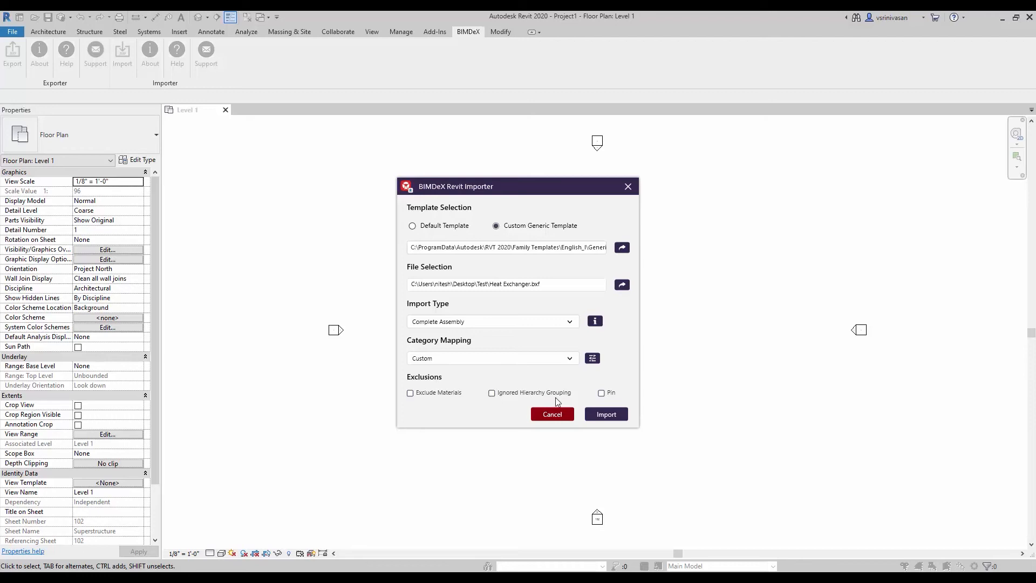
left_click(605, 415)
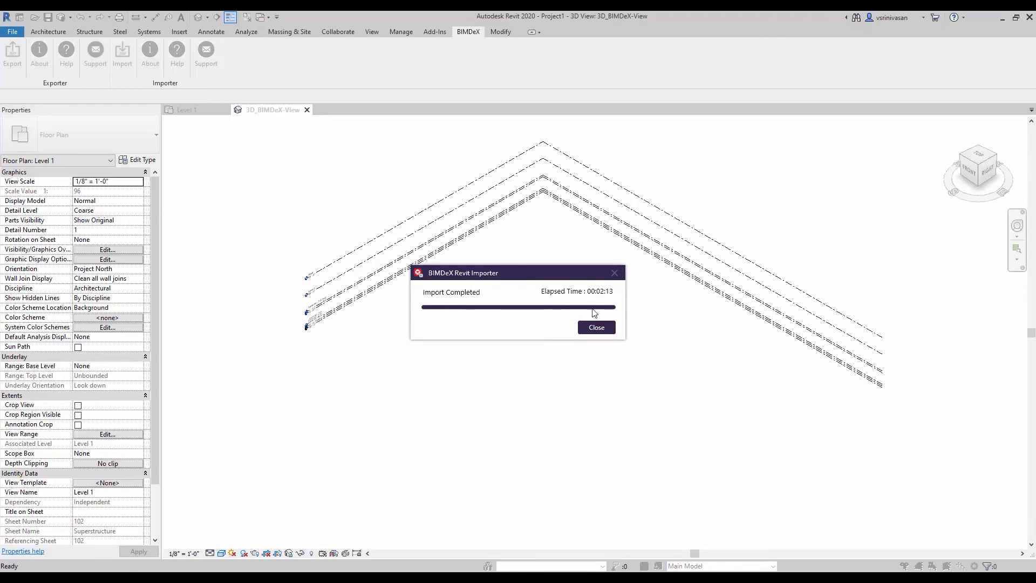
left_click(596, 327)
Step: Examine the type properties of the imported CALANDRE outer cover, including description and material, and deselect it
scroll(519, 311, "up", 10)
left_click(612, 290)
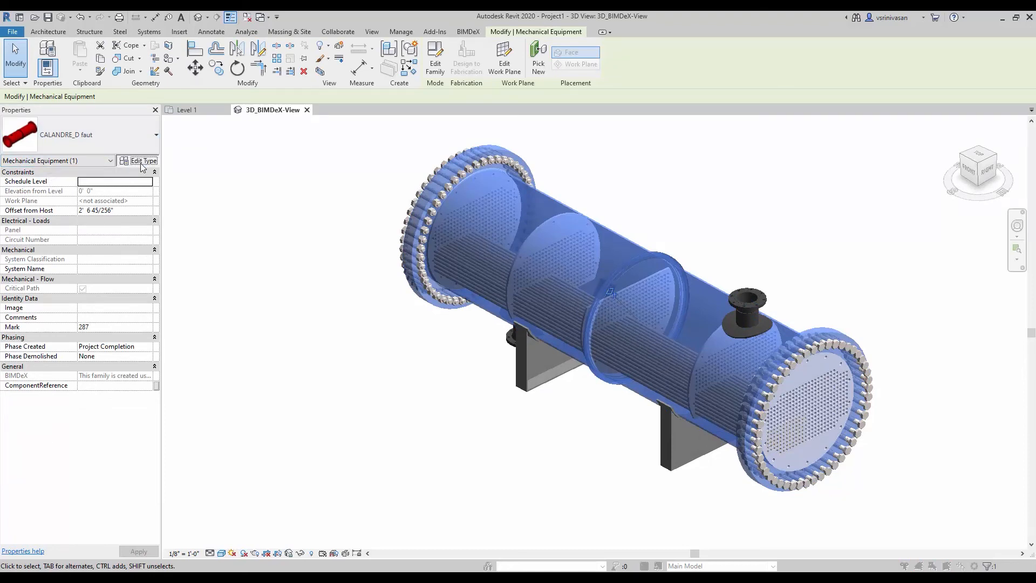
left_click(140, 162)
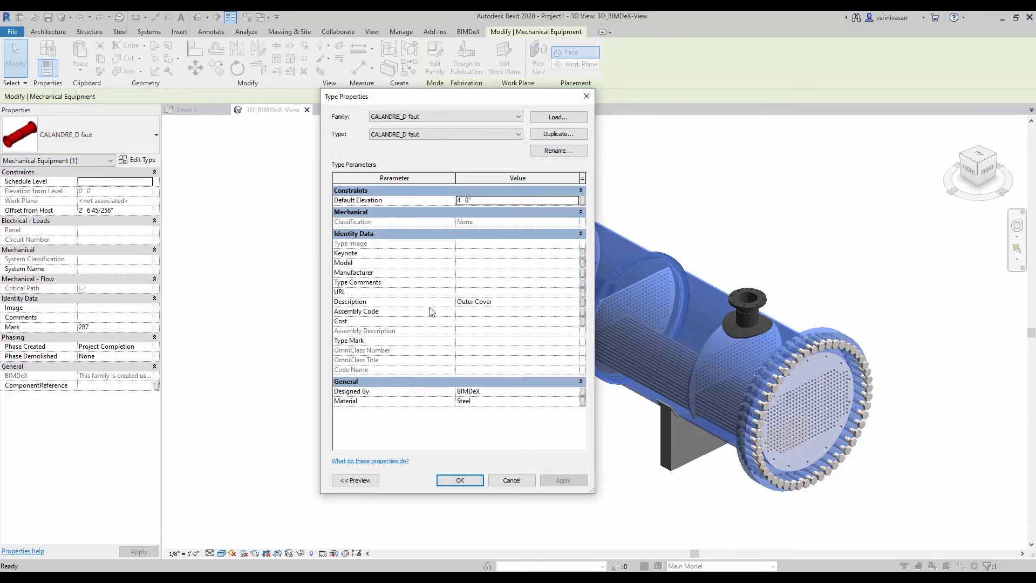
left_click(459, 480)
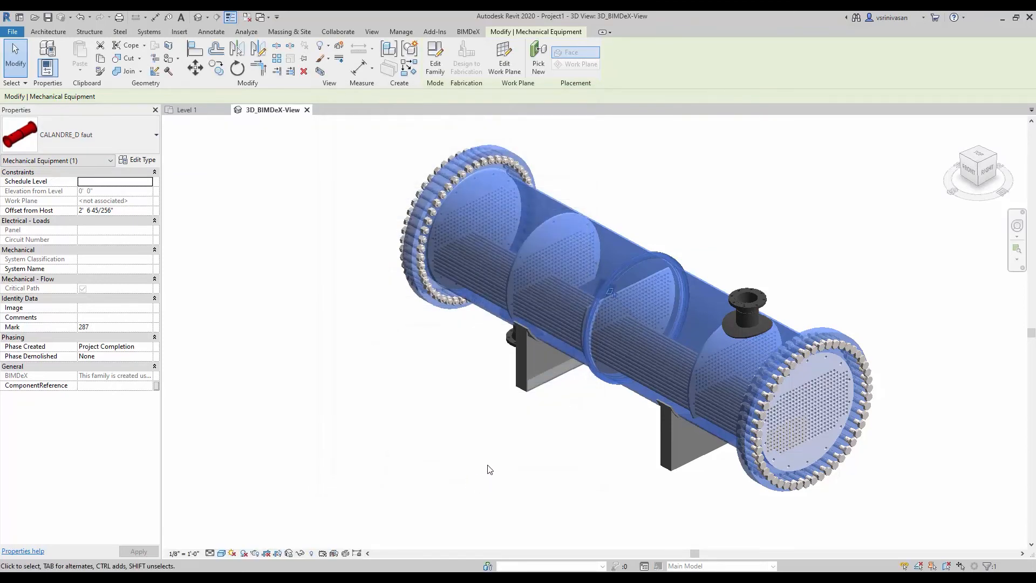
left_click(493, 464)
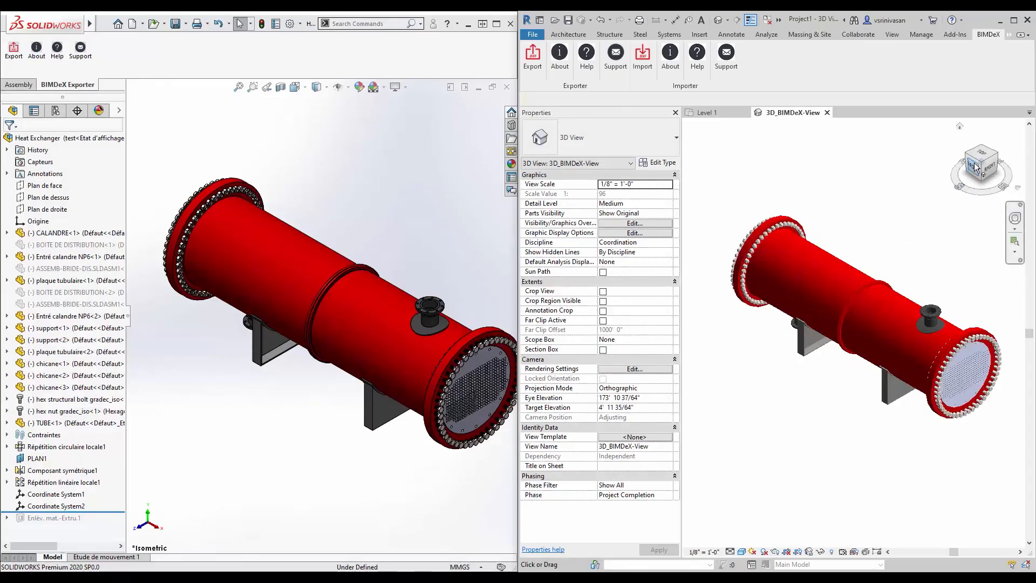
Step: Orient the imported heat exchanger's 3D view in Revit to Front
left_click(975, 171)
middle_click_drag(825, 342, 829, 365)
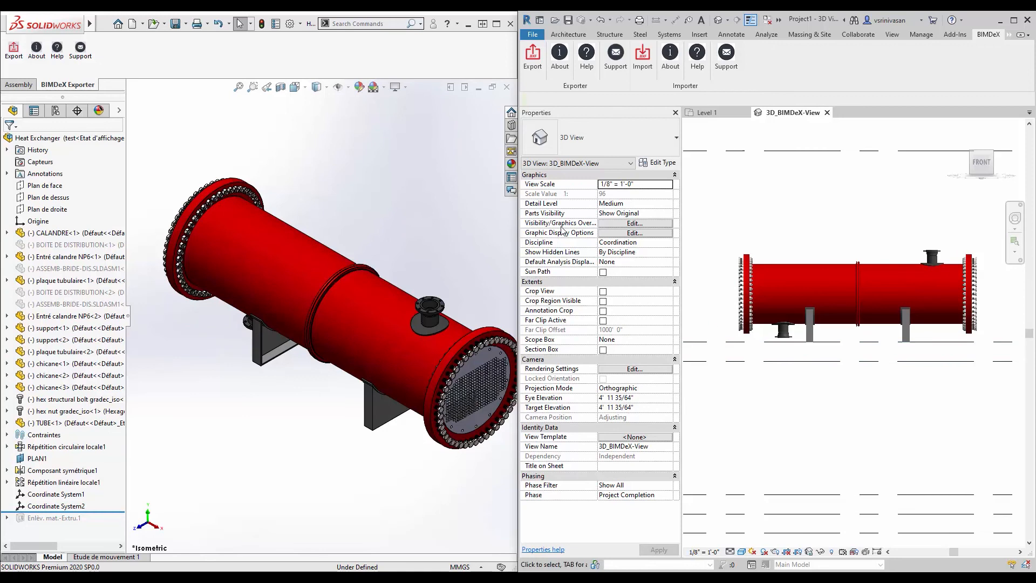
Step: Switch to SOLIDWORKS and orient the Heat Exchanger assembly to the Front view to compare it with the Revit model
left_click(459, 198)
left_click(294, 86)
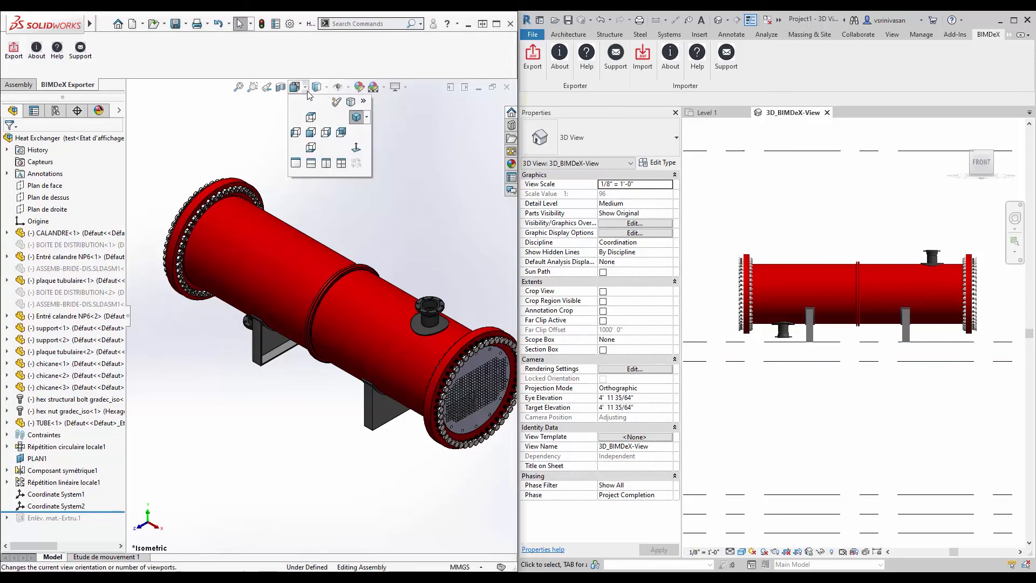
left_click(311, 133)
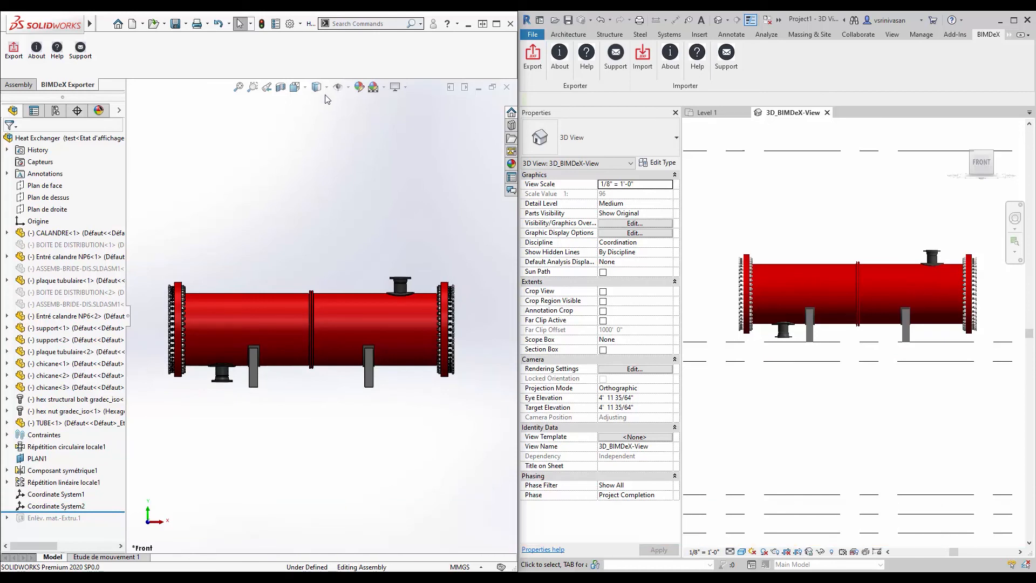
Step: Set the SOLIDWORKS assembly to Isometric and orient the Revit 3D view to the matching top-front-right corner, filling the view with the heat exchanger
left_click(298, 90)
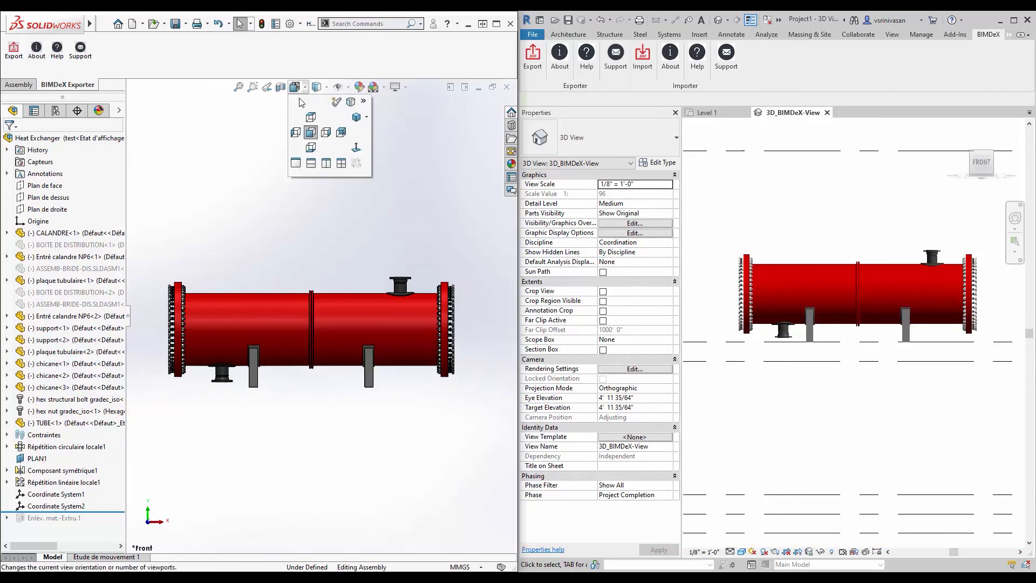
left_click(358, 114)
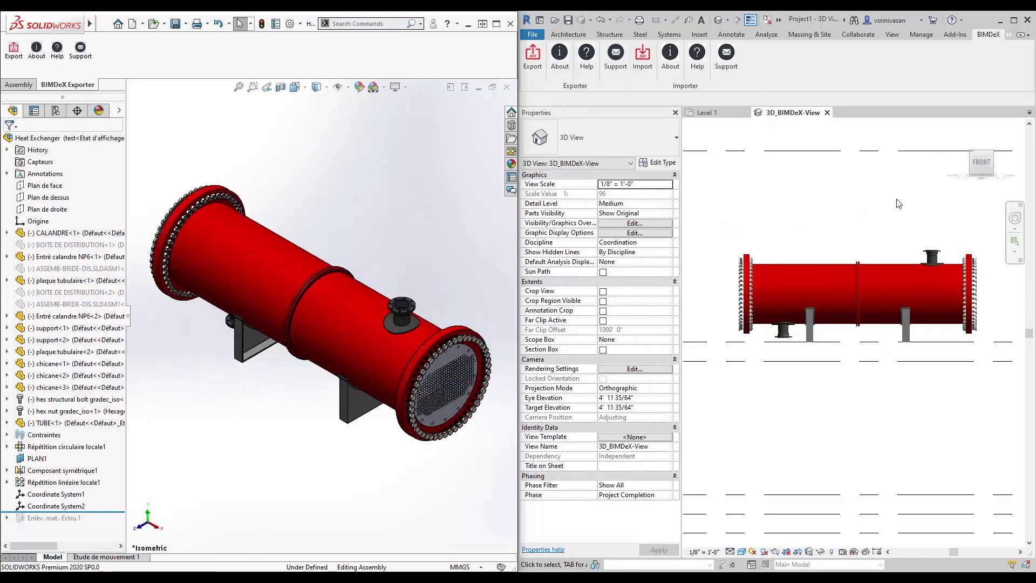
left_click(962, 136)
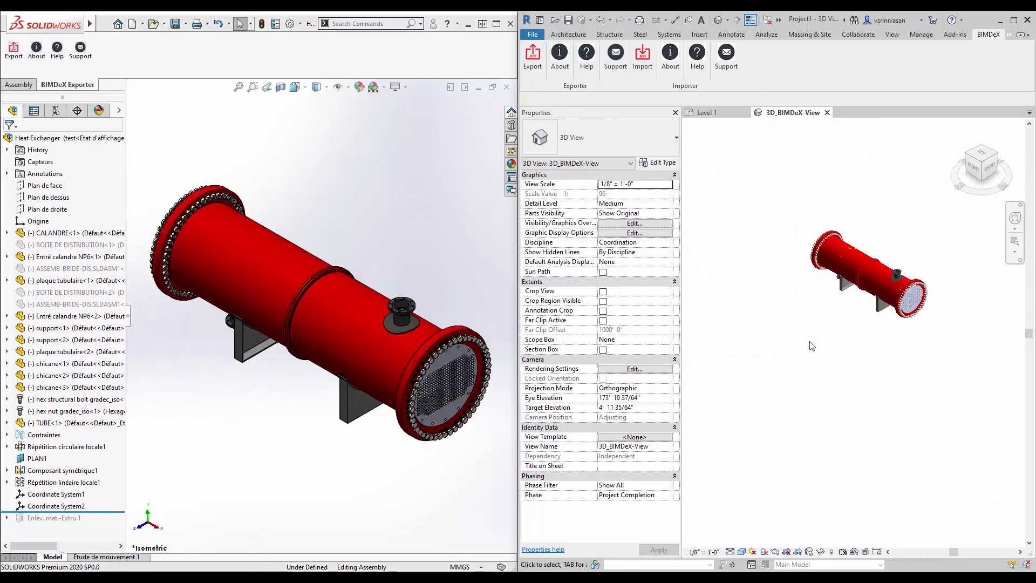
scroll(897, 263, "up", 4)
scroll(917, 259, "down", 1)
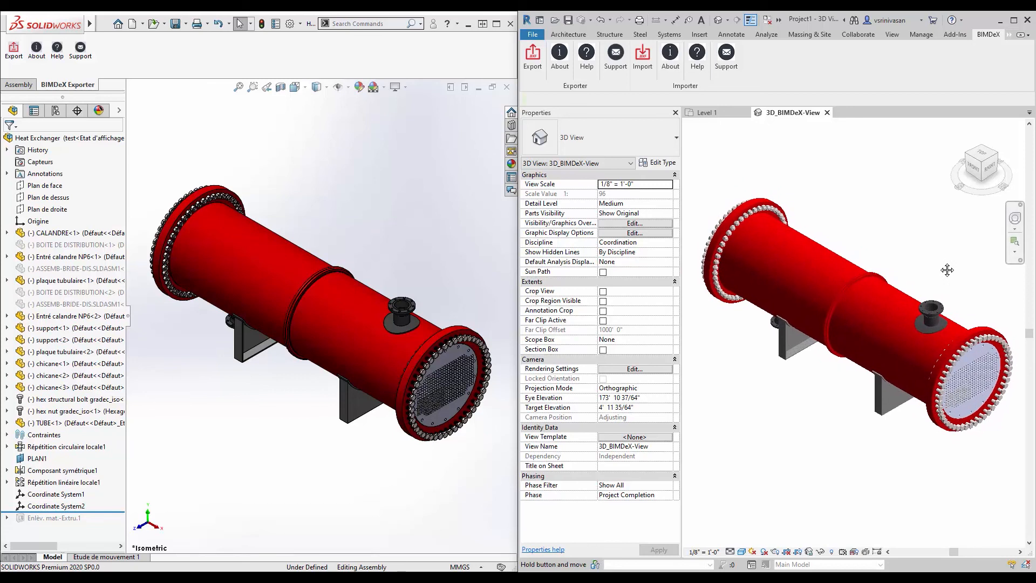